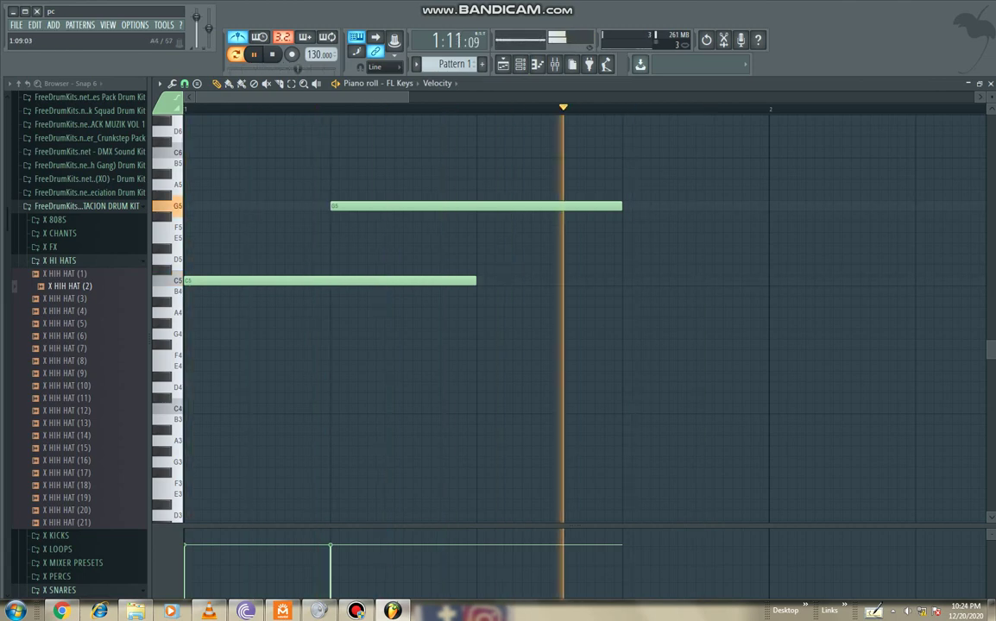
Step: Add a one-beat A4 note on beat 3 and a one-beat E5 note on beat 4 of bar 1
click(518, 313)
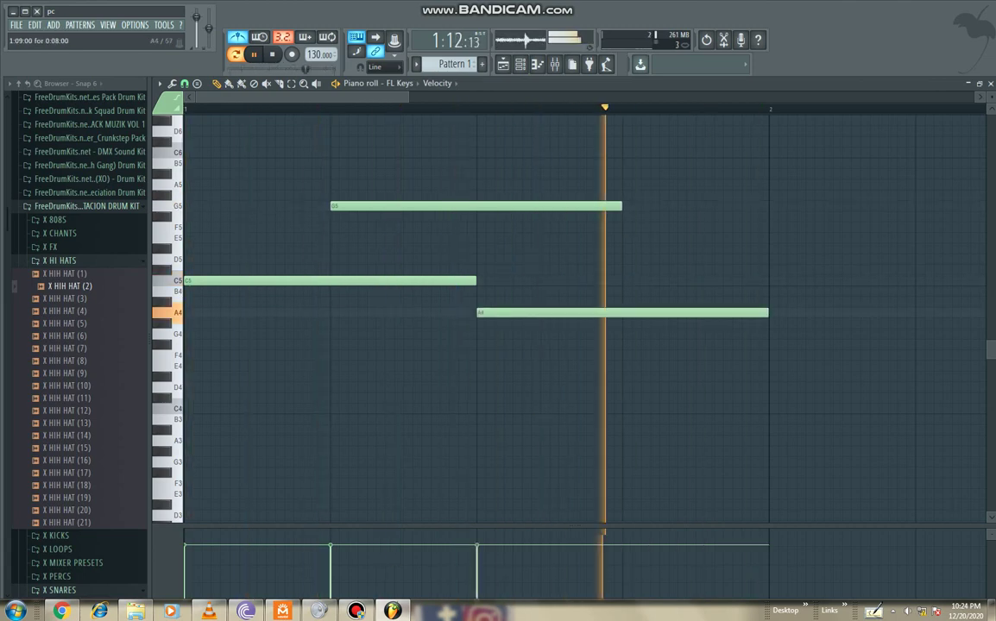
drag(767, 313, 622, 313)
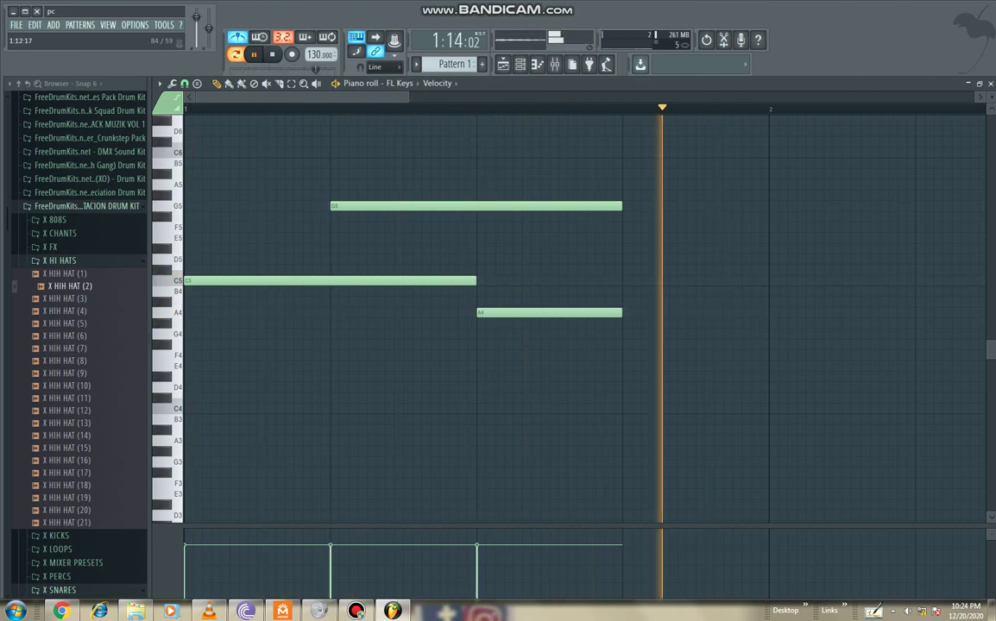
click(628, 237)
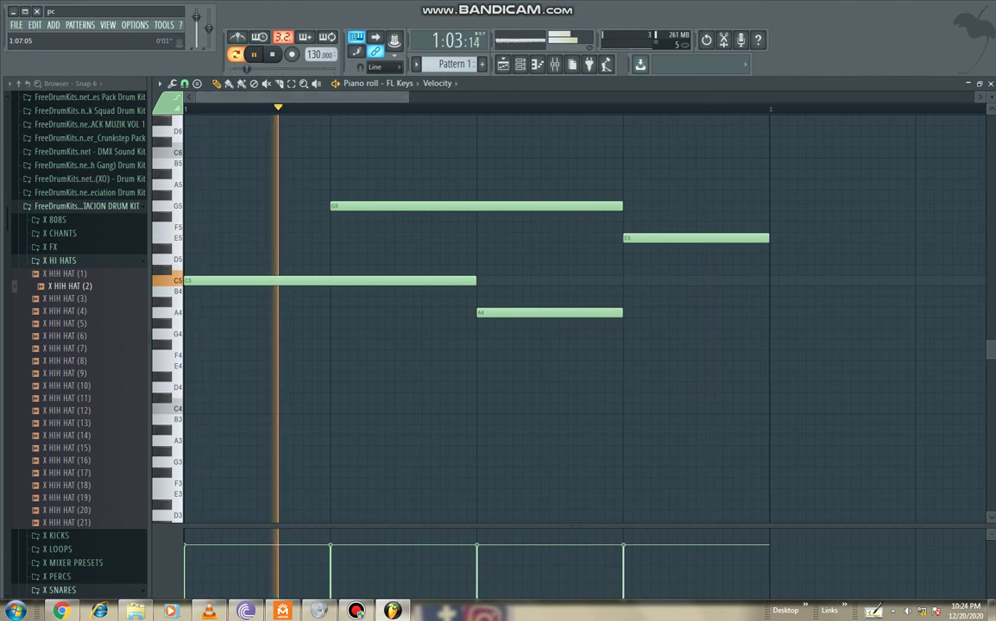
Step: Duplicate the bar 1 phrase into bars 2 and 3
drag(407, 98, 473, 98)
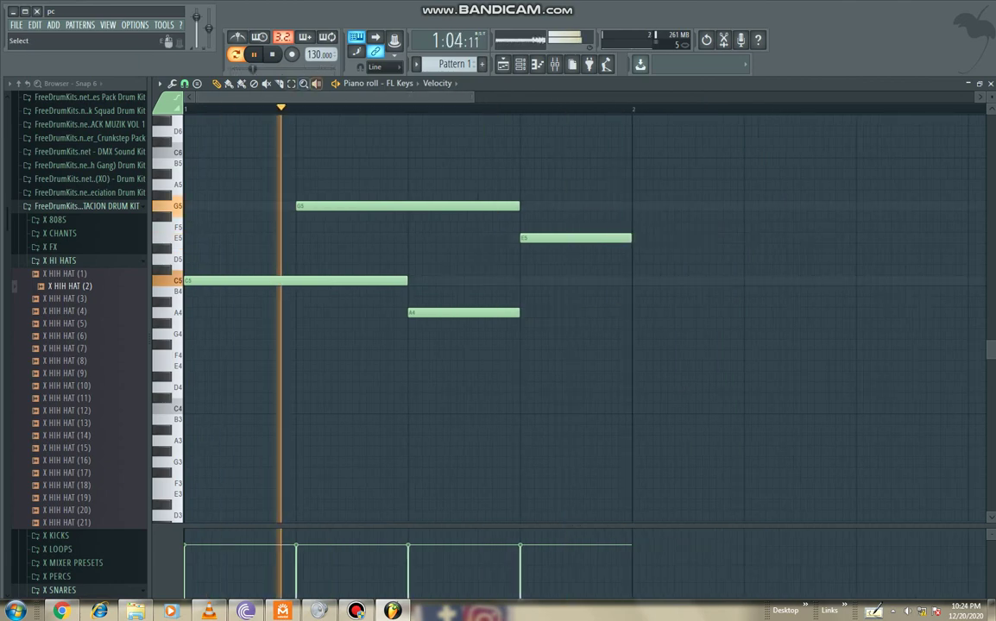
drag(643, 370, 185, 132)
key(ctrl+b)
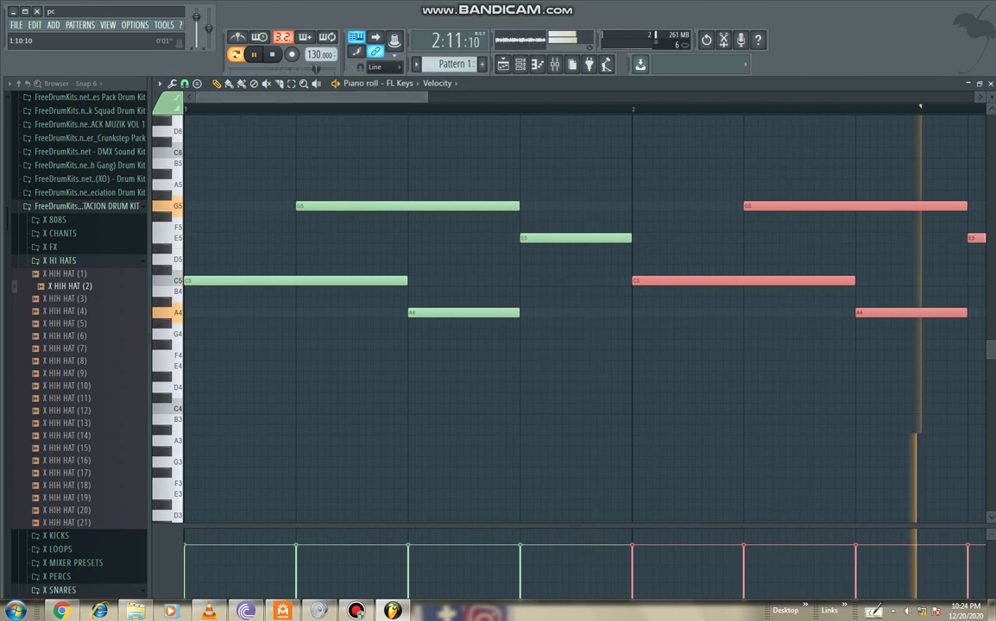
scroll(371, 109, down, 1)
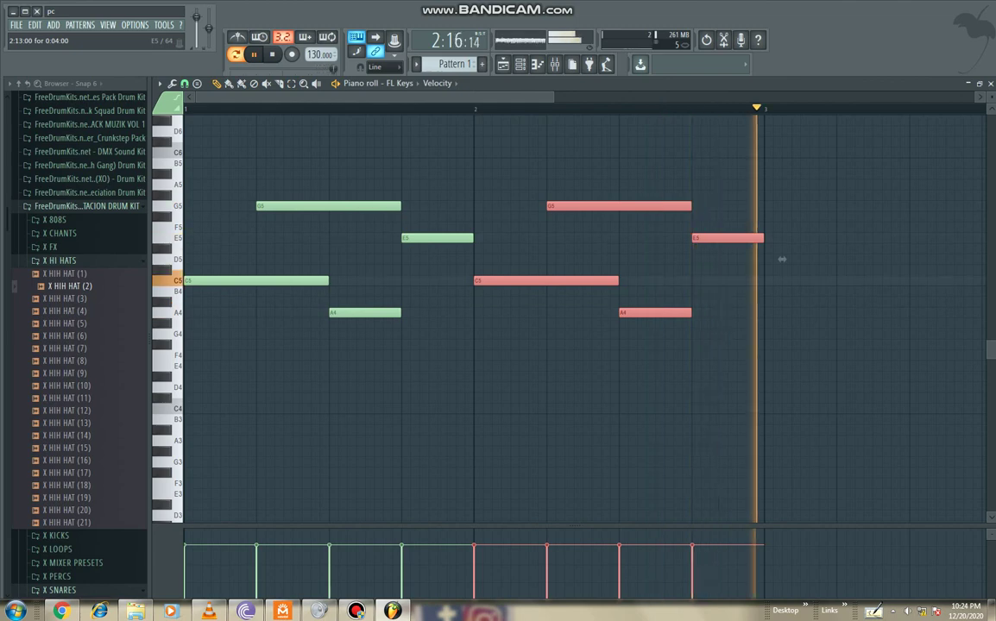
key(ctrl+b)
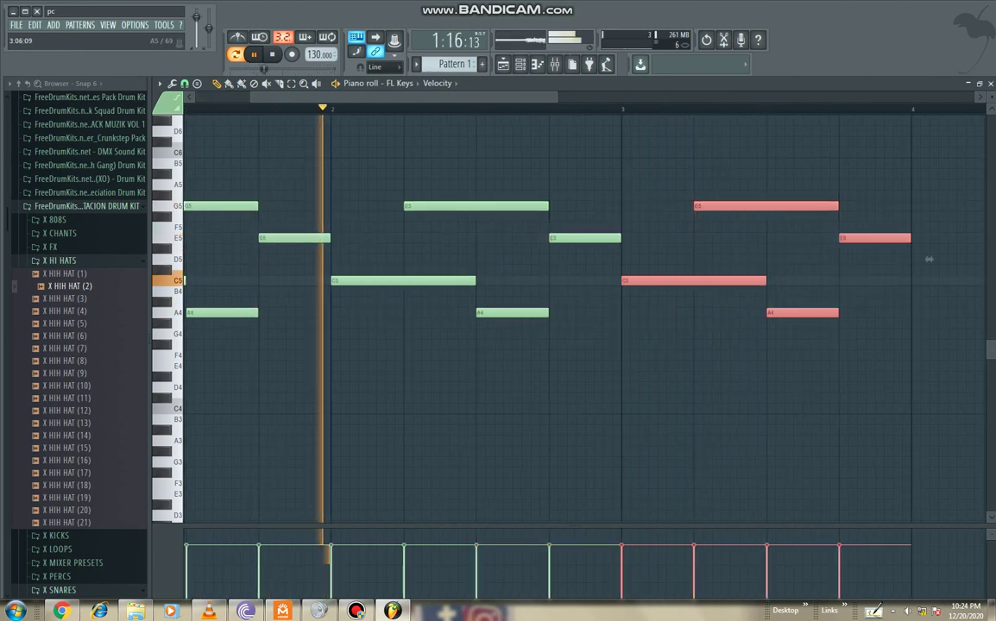
Step: Try ending bar 3 with a half-beat E5 note followed by a half-beat C5 note
click(865, 195)
right_click(867, 196)
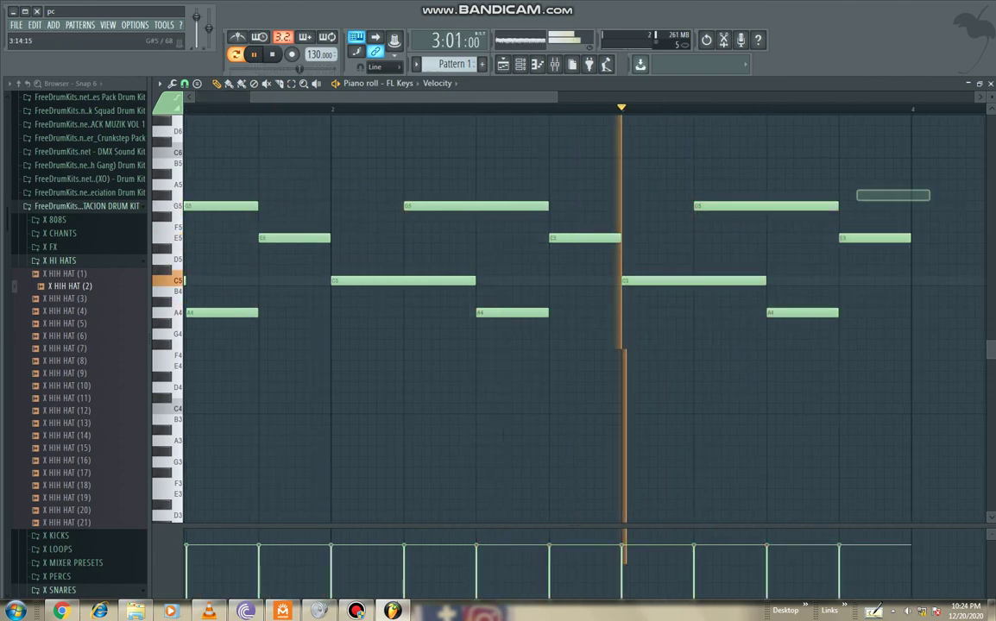
drag(908, 238, 872, 248)
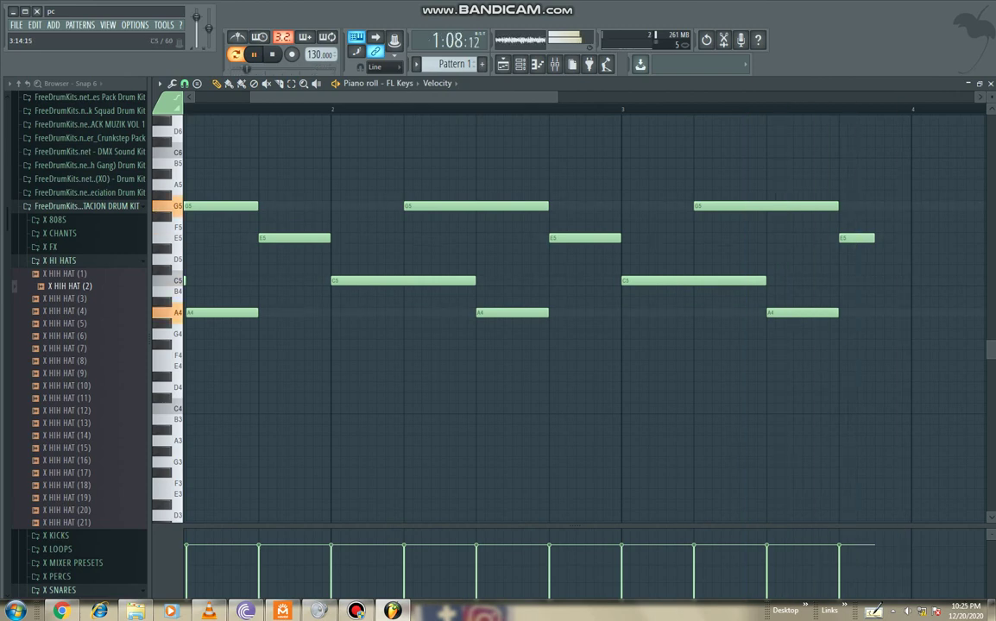
click(880, 281)
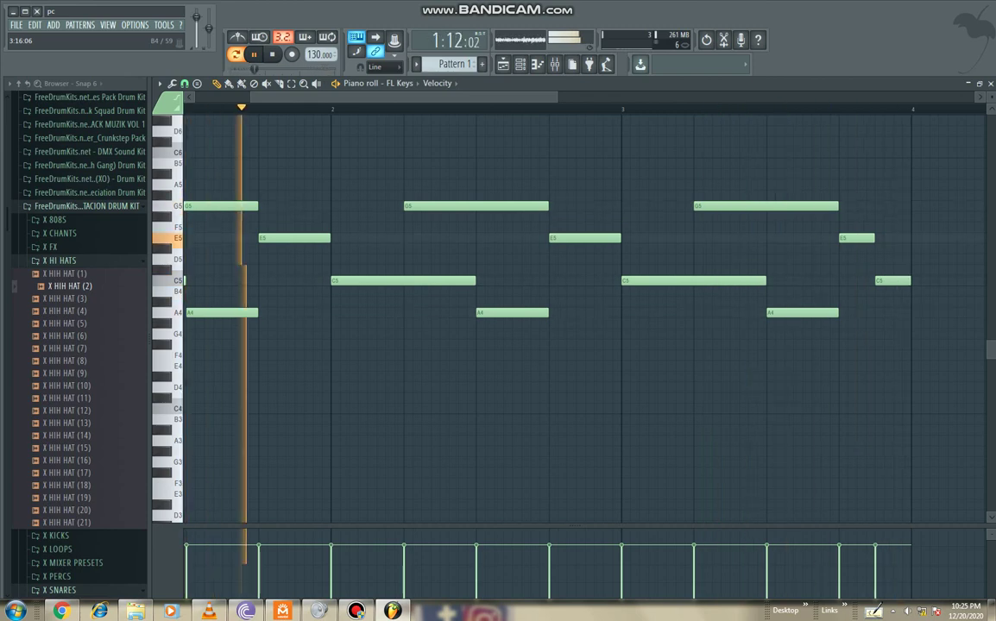
right_click(892, 280)
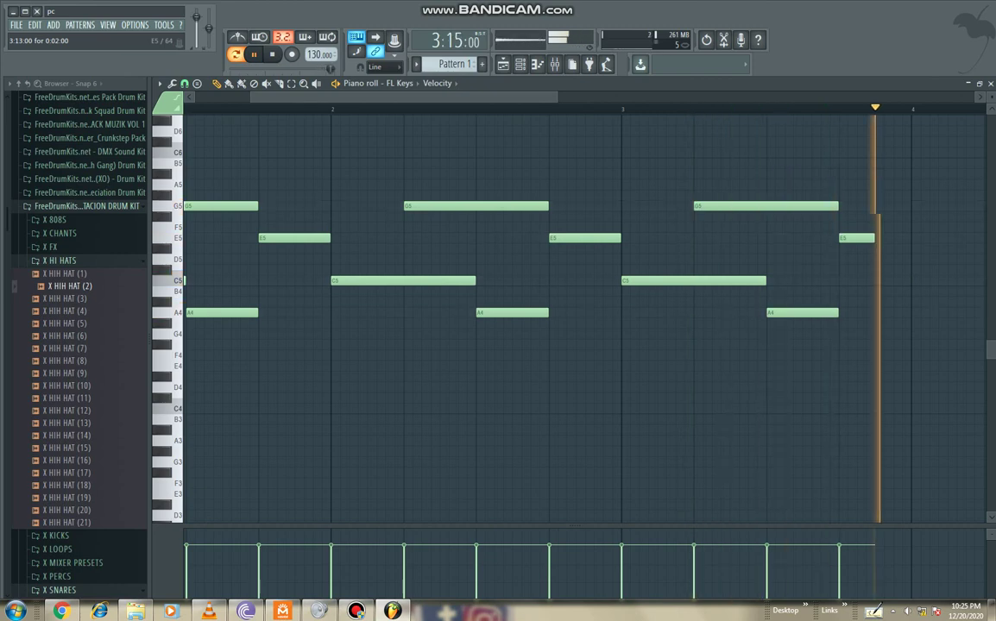
Step: Change bar 3's last E5 to a one-beat A5 note and add an F5 note on the bar's final half beat
drag(856, 238, 910, 184)
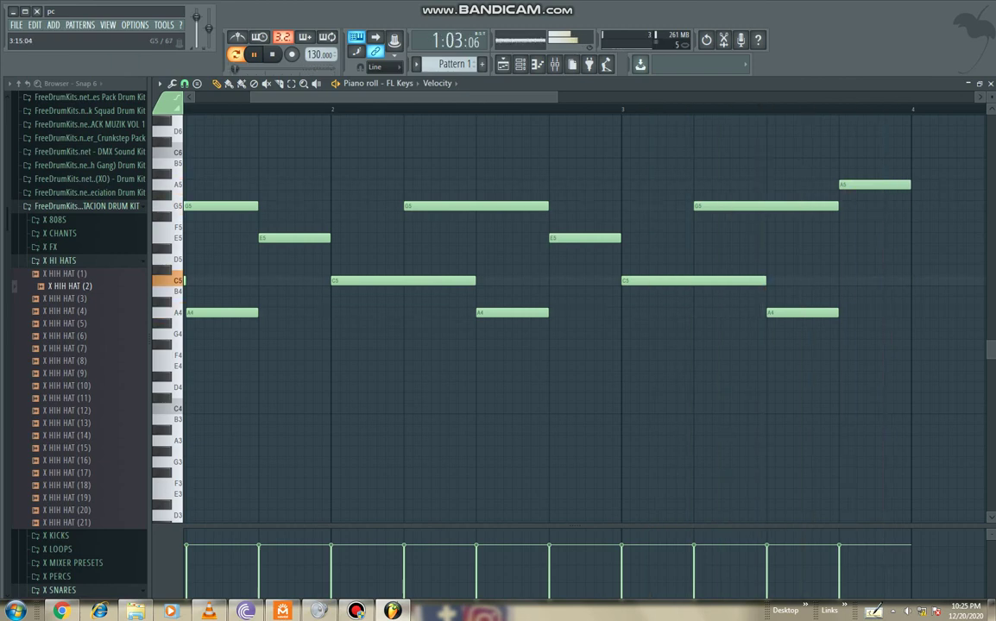
click(876, 228)
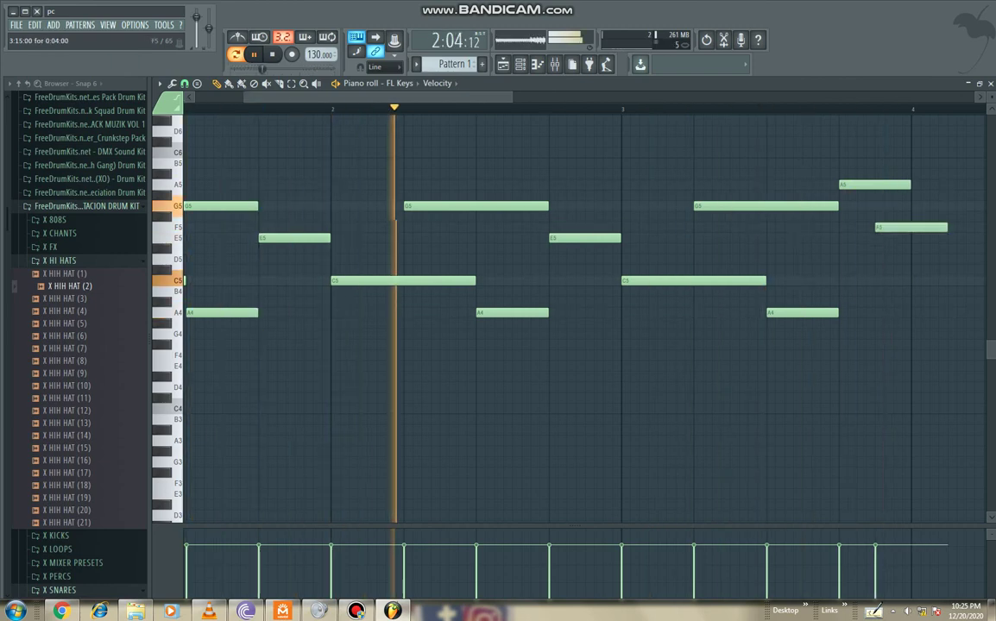
drag(945, 228, 909, 228)
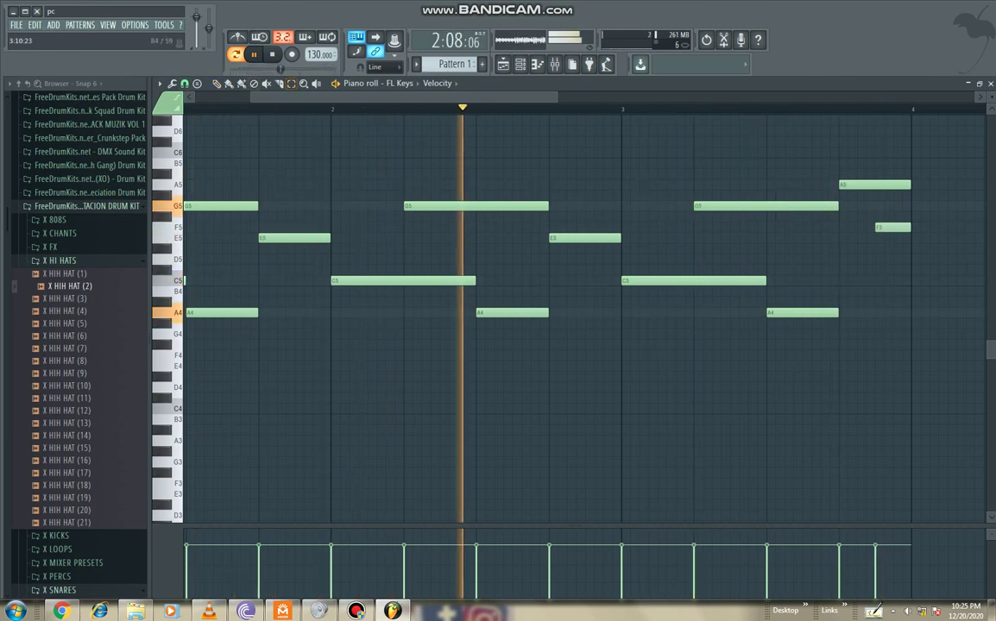
drag(961, 371, 656, 171)
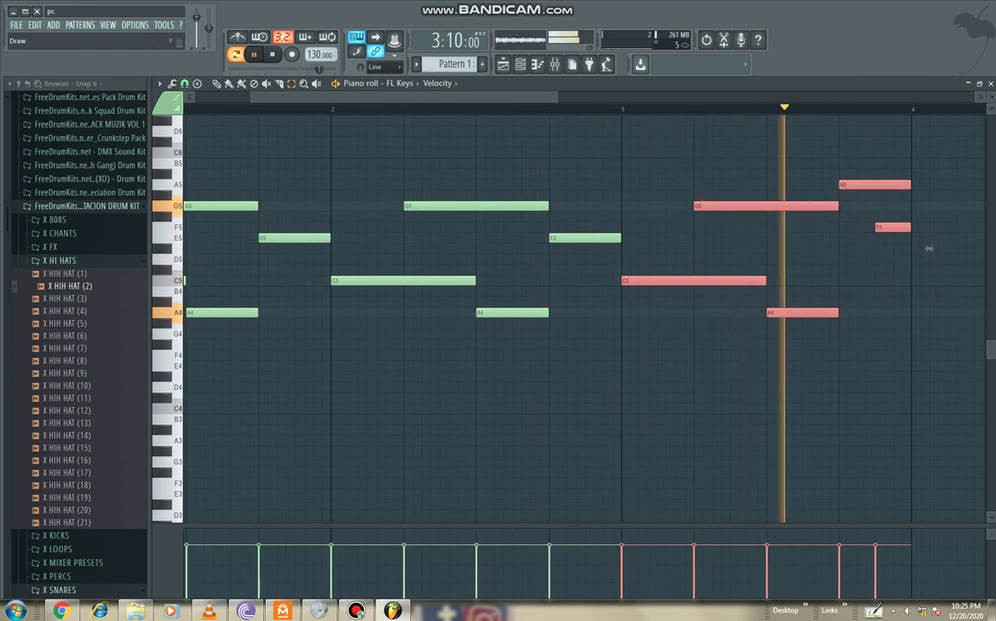
click(217, 84)
click(736, 291)
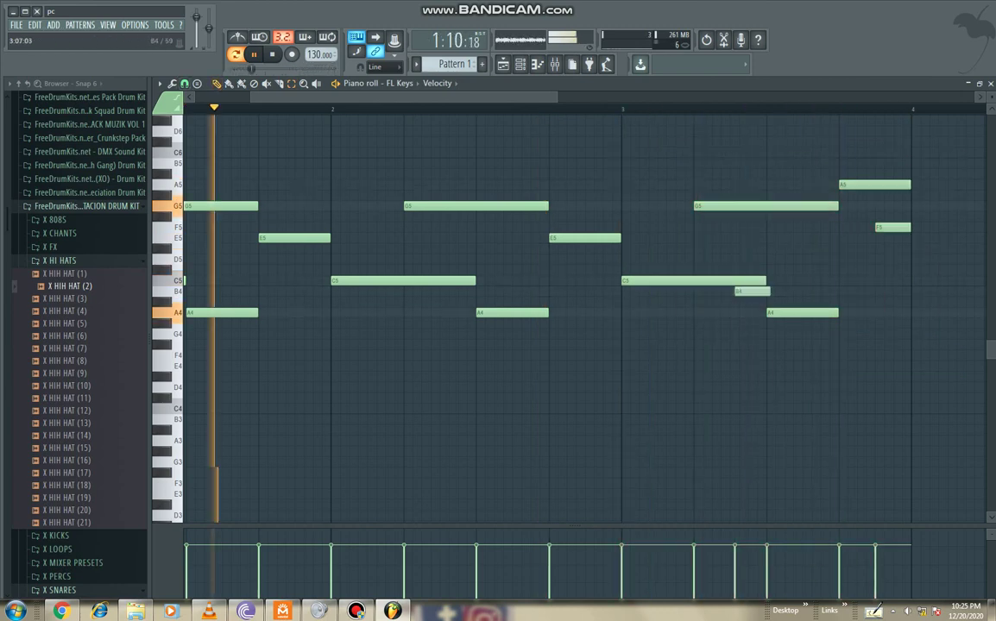
right_click(743, 292)
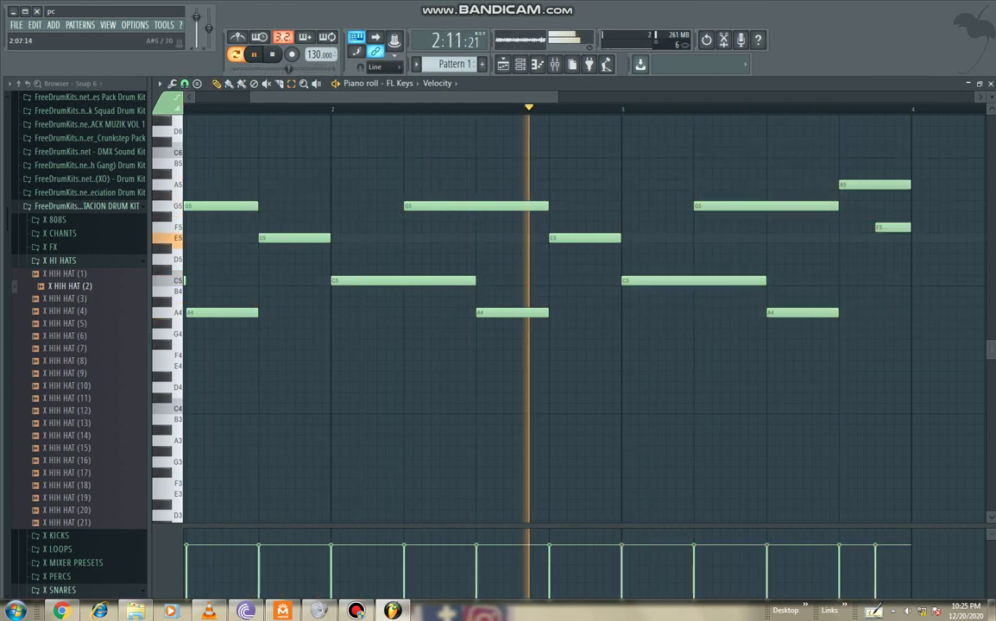
Step: Move all the bar 3 notes into bar 4, transposed up two semitones so the phrase starts on D5
drag(937, 355, 656, 107)
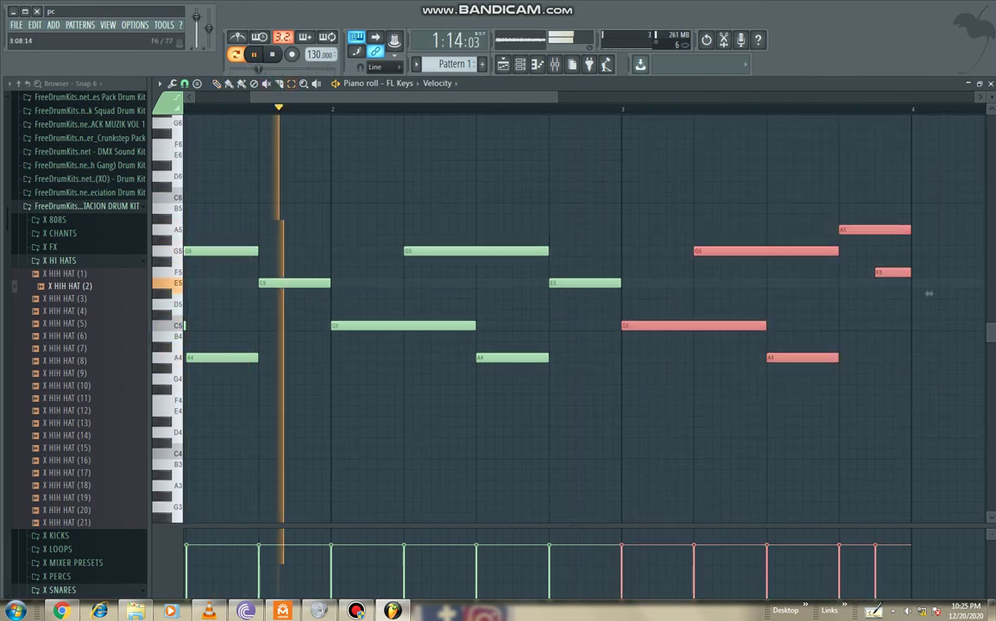
key(p)
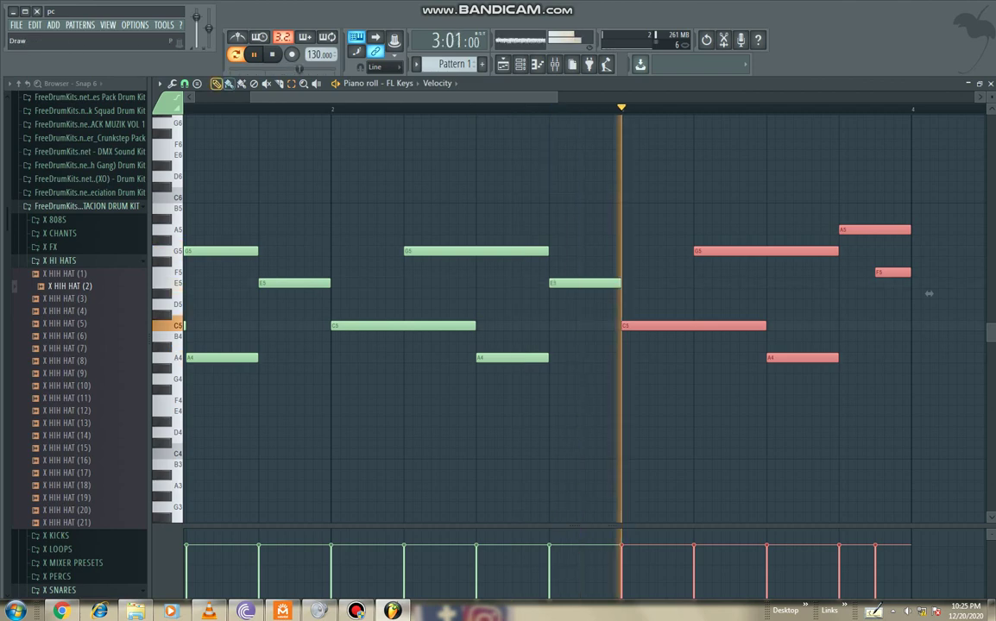
drag(805, 357, 973, 336)
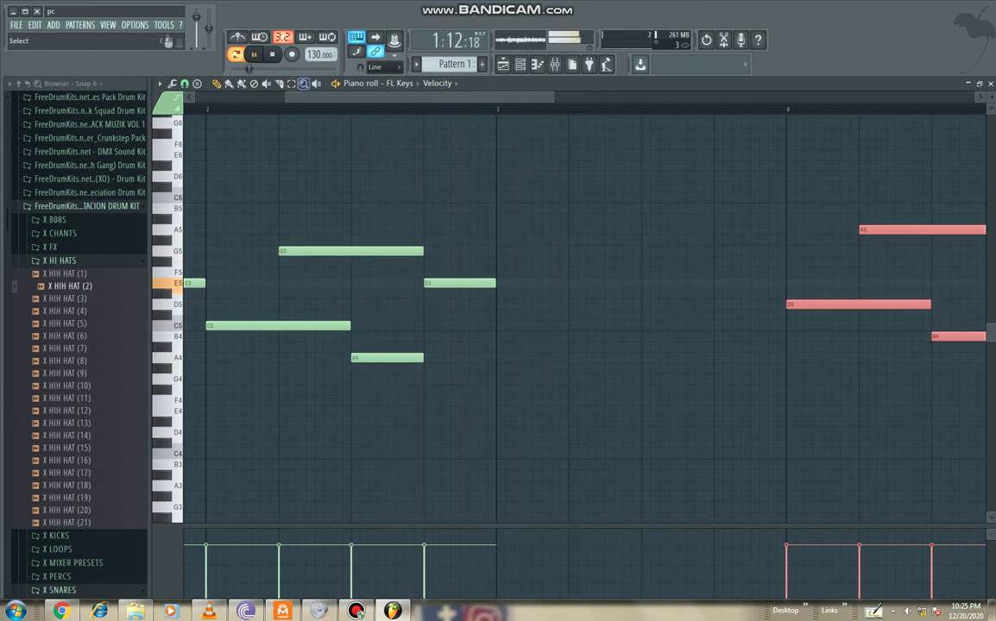
Step: Duplicate the bar 2 notes into the empty bar 3 and bring the piano roll back into view
drag(548, 438, 319, 181)
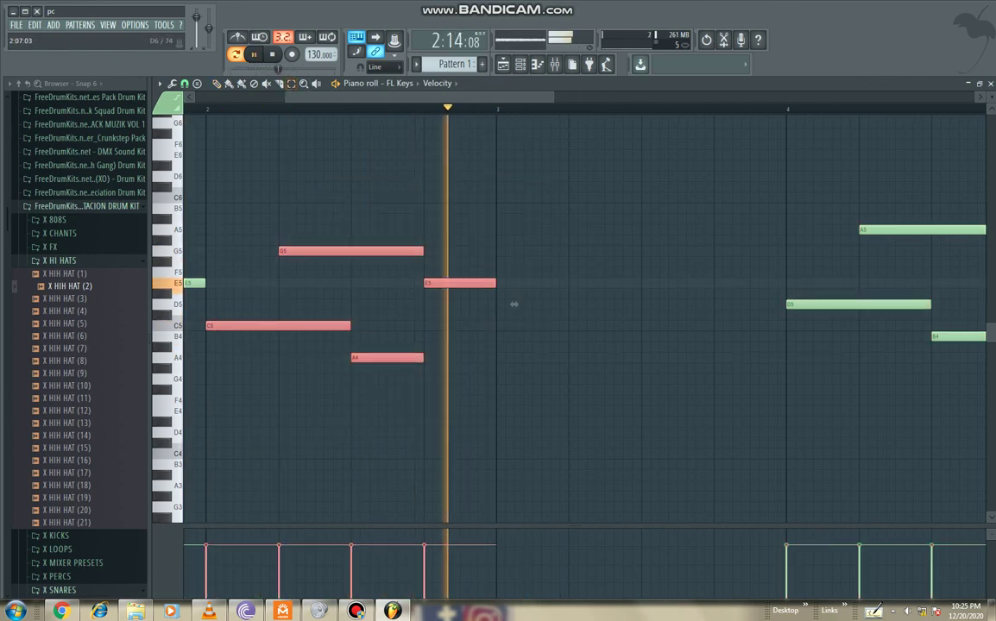
key(ctrl+b)
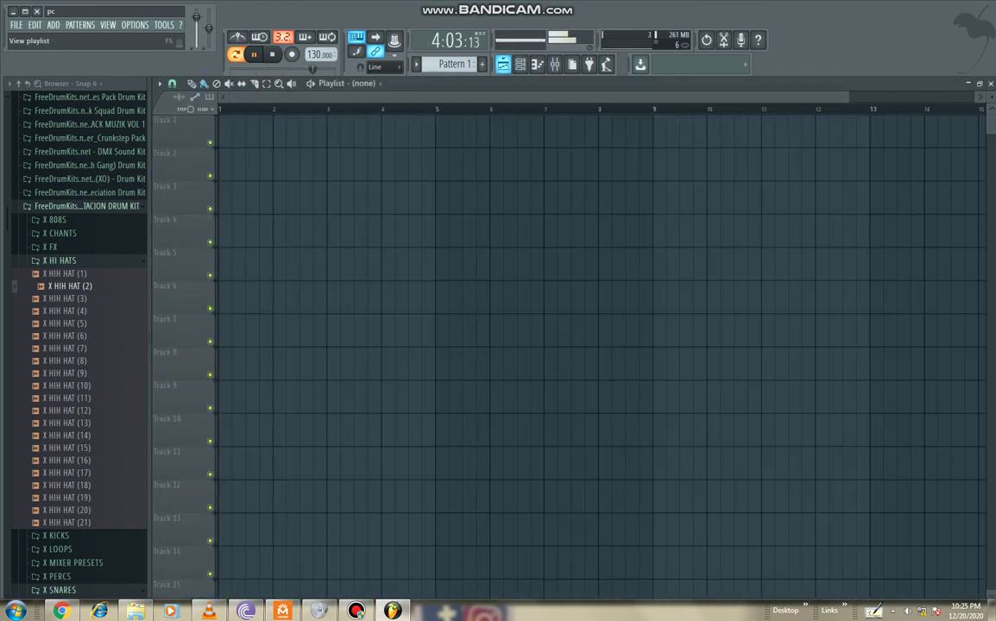
key(F6)
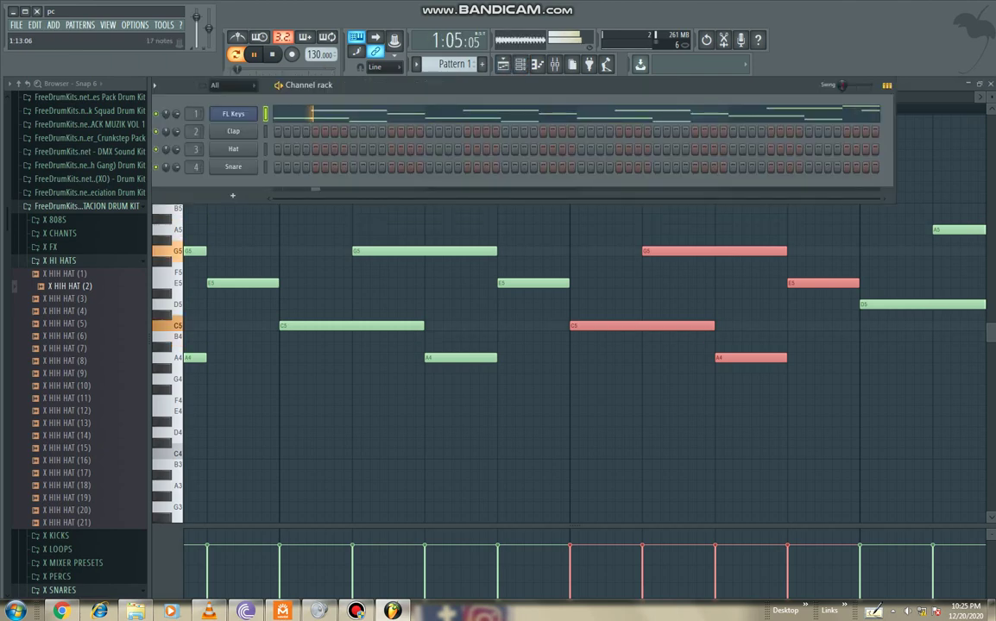
key(F7)
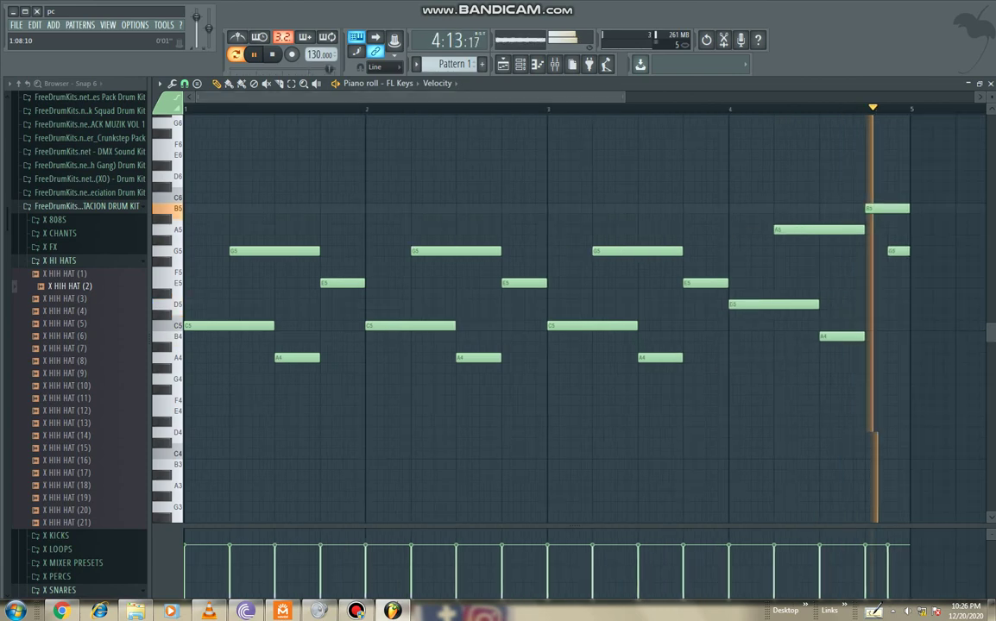
Step: Replace the FL Keys instrument on channel 1 with the Sakura synth
click(519, 64)
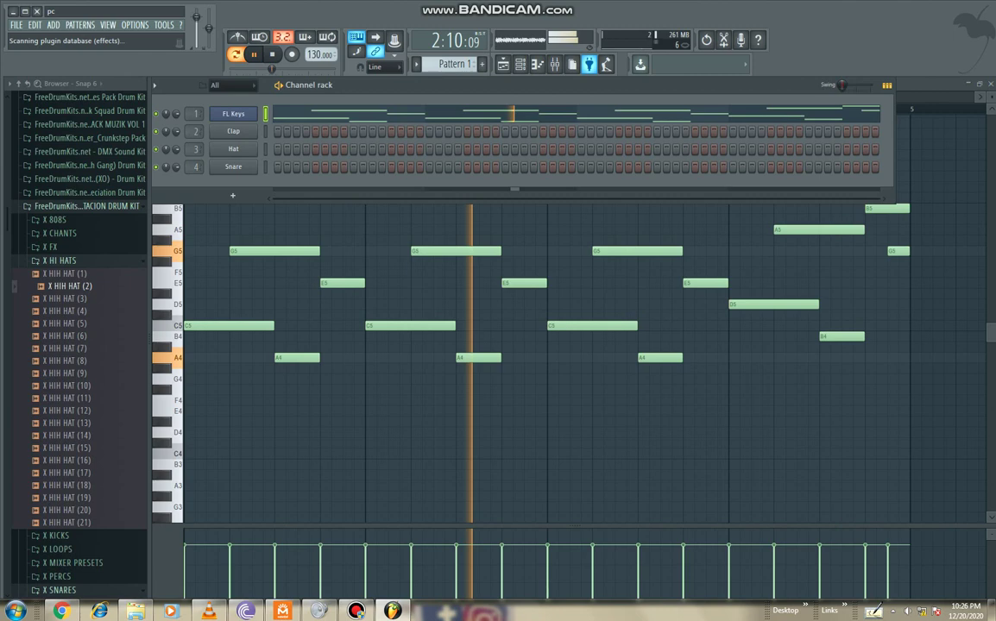
click(589, 64)
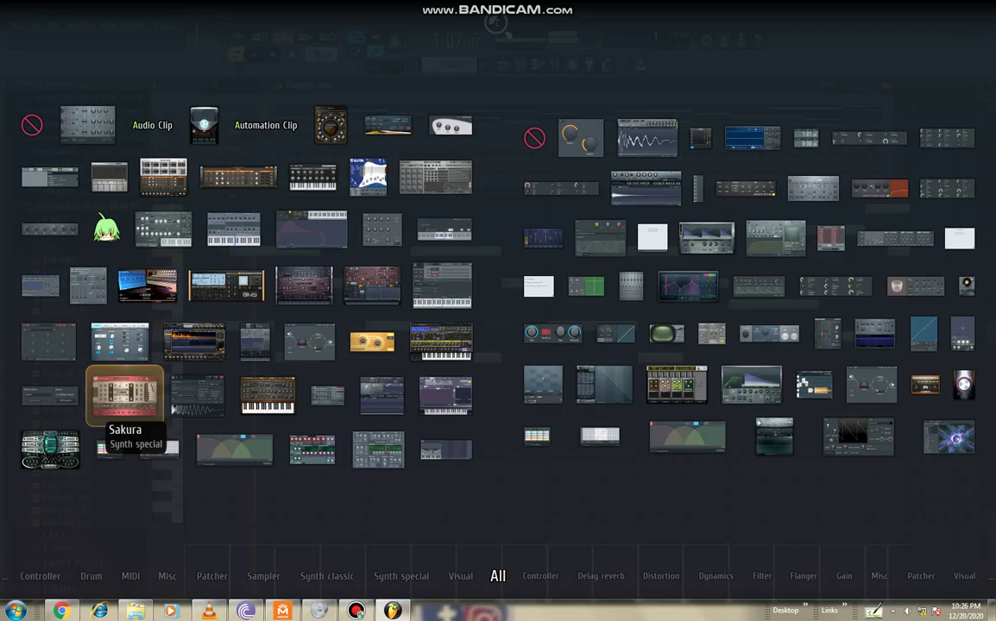
drag(123, 395, 251, 162)
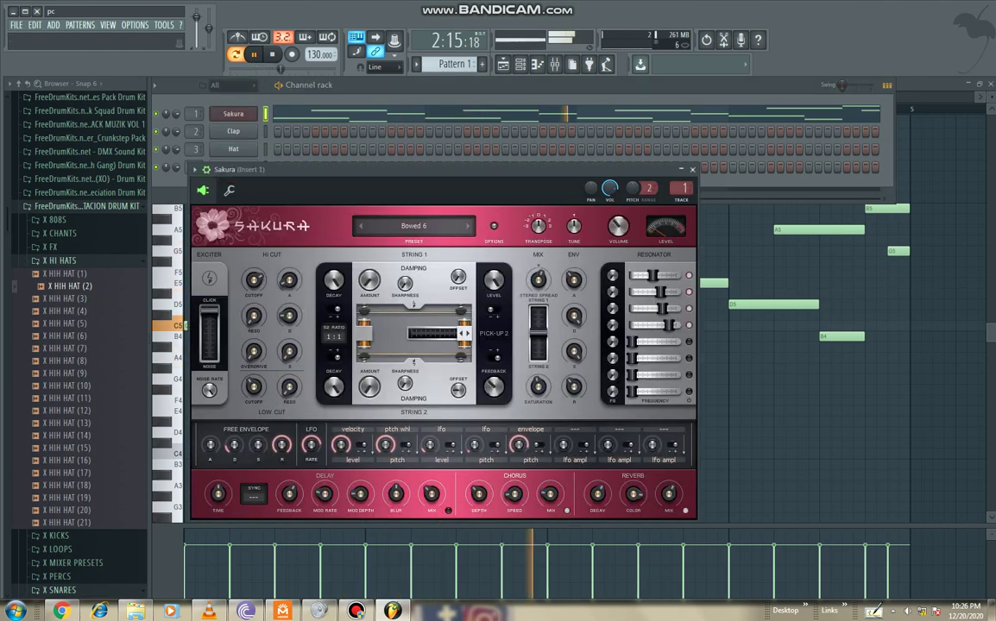
Step: Audition presets from Sakura's Keyboard bank, load KBD Live at the EP FG and close the plugin
click(413, 226)
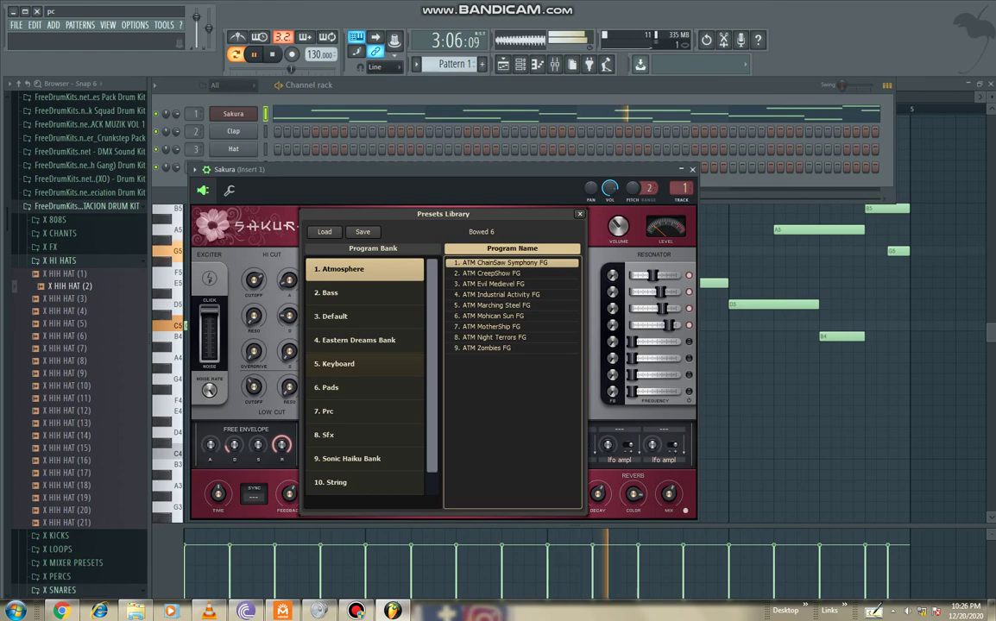
click(336, 363)
click(502, 273)
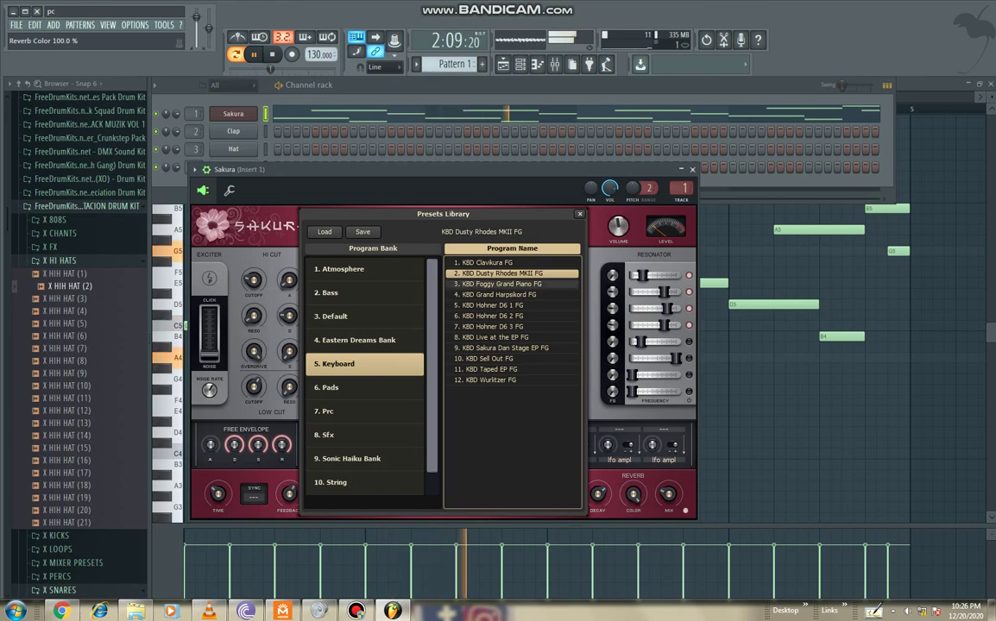
click(502, 284)
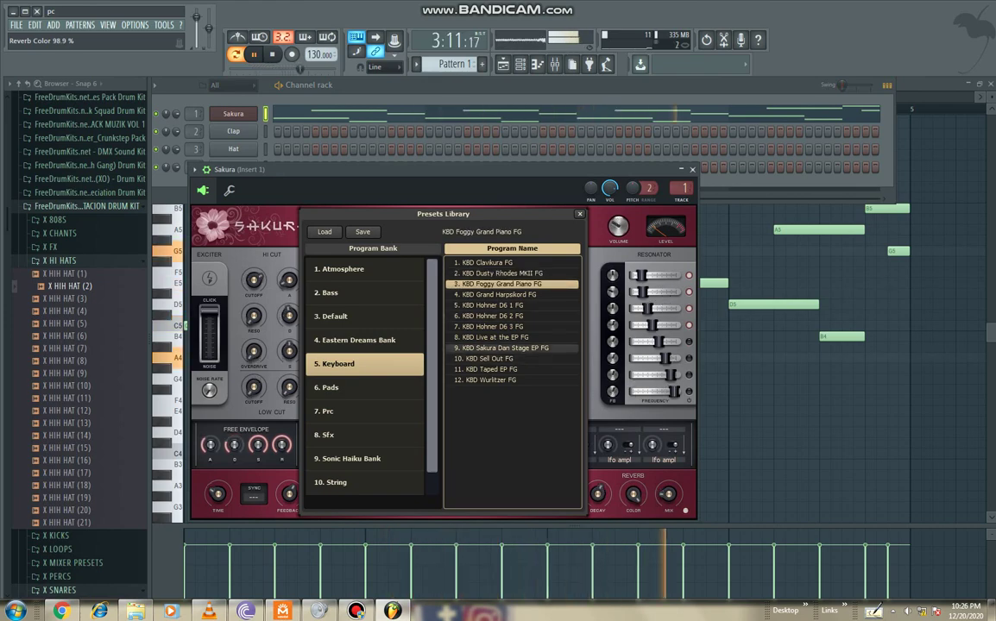
click(496, 337)
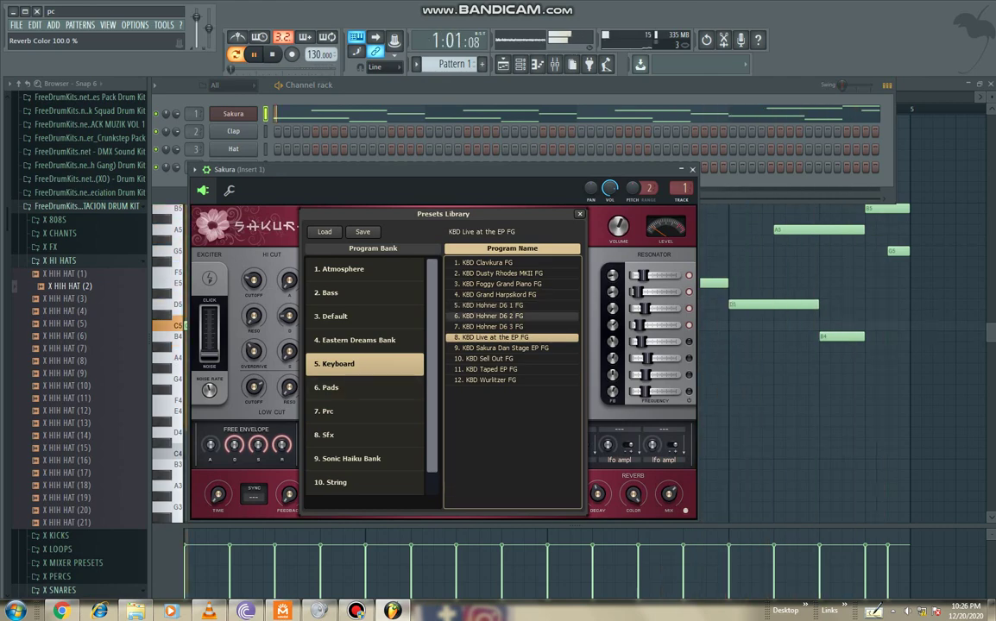
click(692, 170)
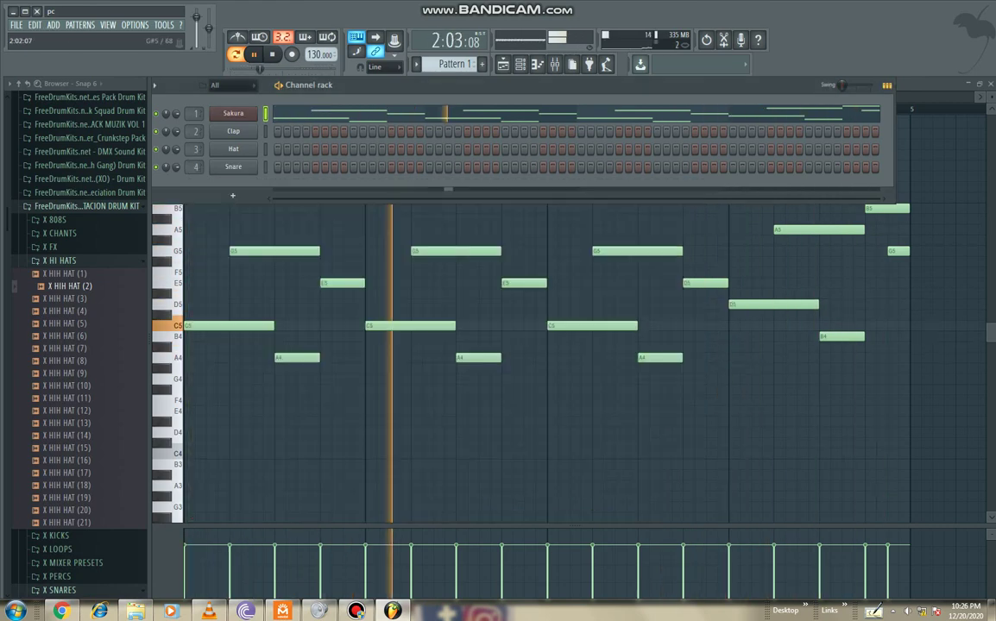
Step: Preview the first two X HI HATS samples and replace the Clap channel's sound with X HIH HAT (2)
click(66, 274)
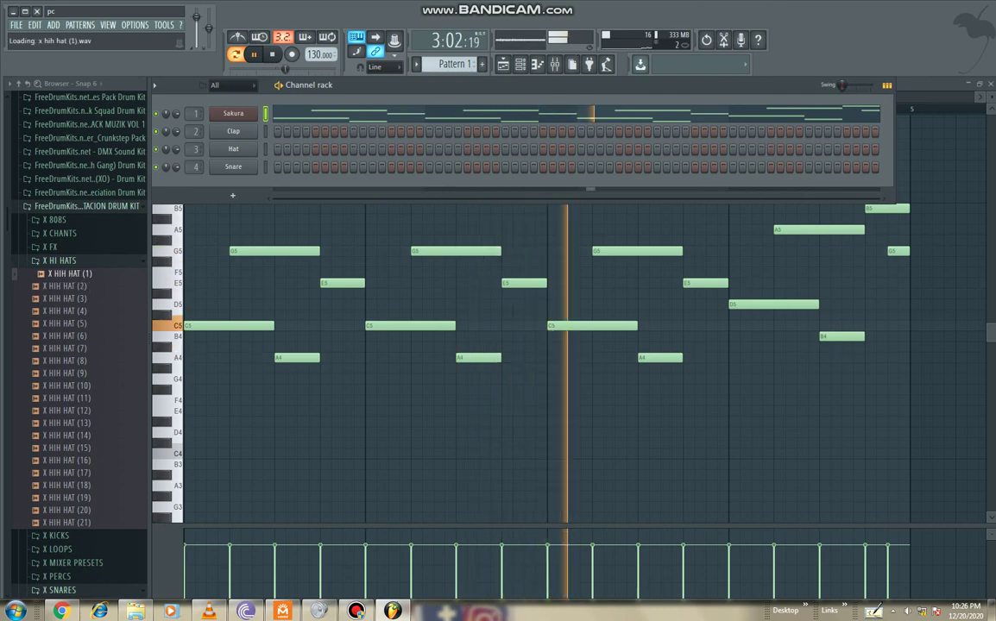
click(69, 286)
drag(69, 286, 233, 150)
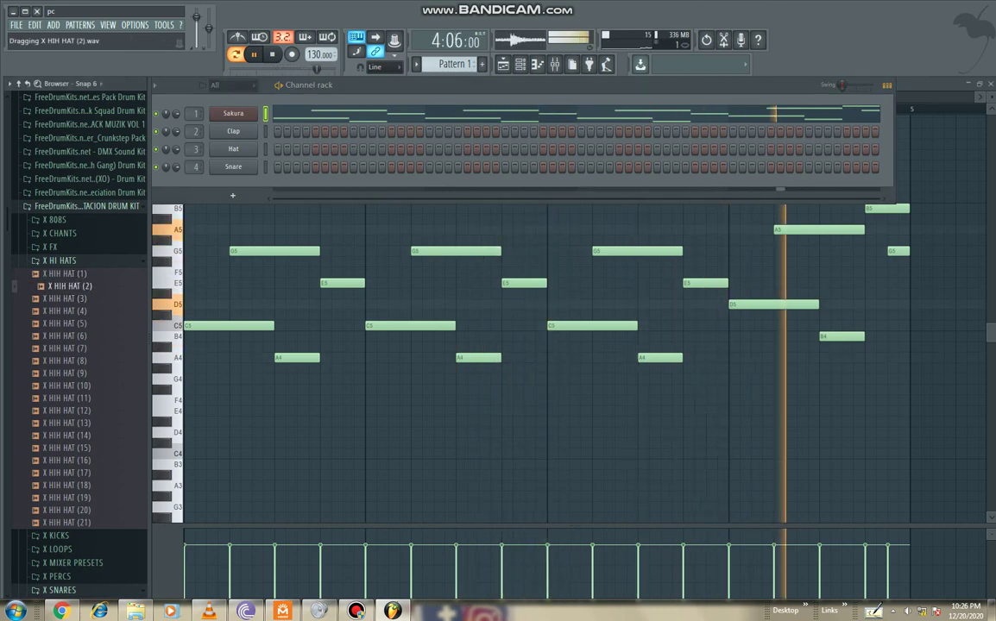
drag(15, 287, 233, 131)
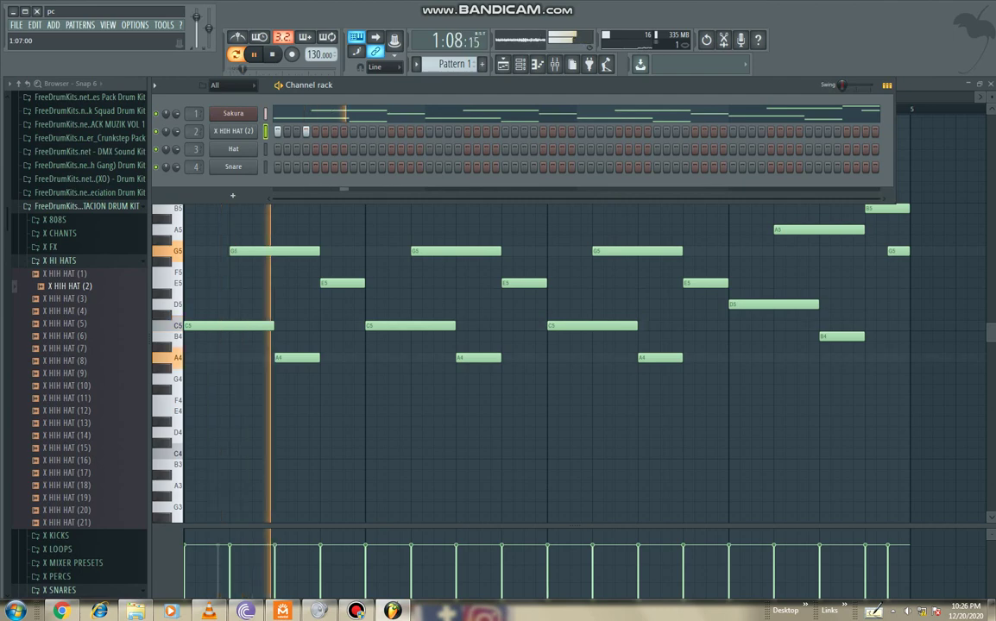
Step: Fill every second step of the X HIH HAT (2) channel across the pattern
key(space)
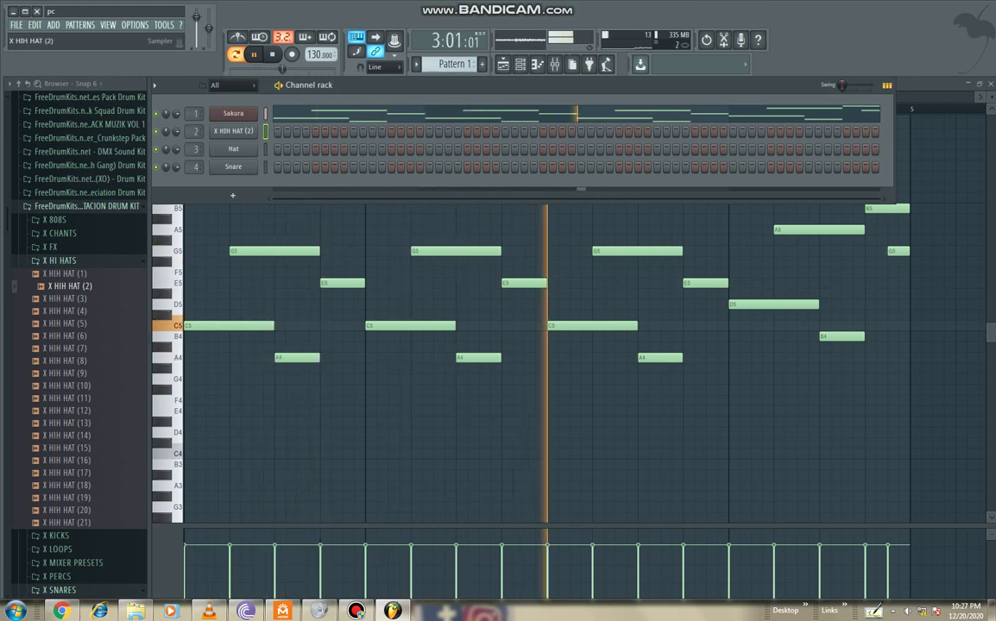
right_click(233, 131)
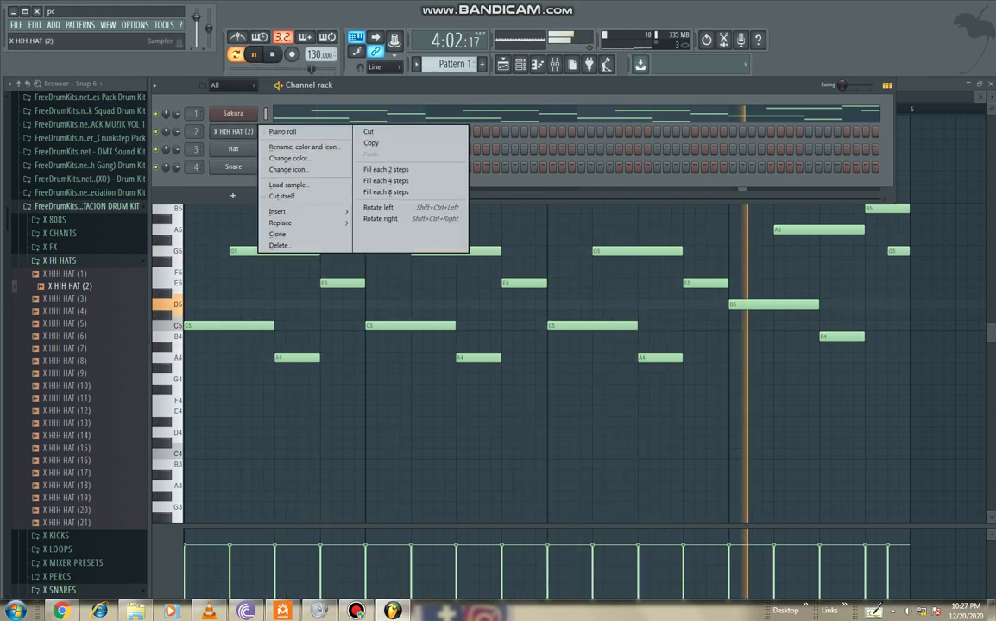
click(386, 169)
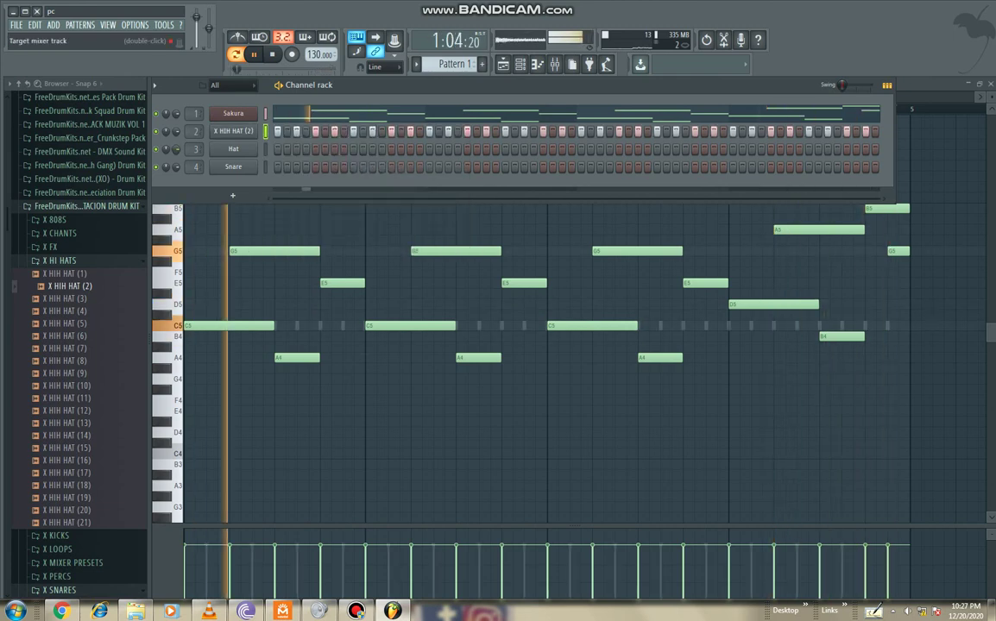
Step: Preview samples in the X SNARES folder and replace the Hat channel's sound with X SNARE (3)
click(60, 261)
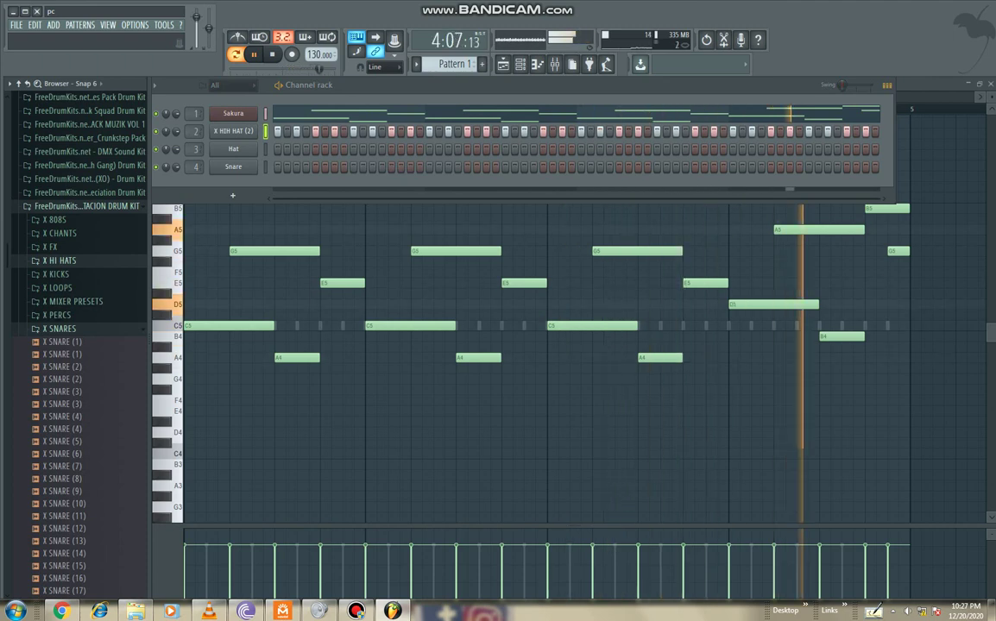
click(65, 367)
click(66, 392)
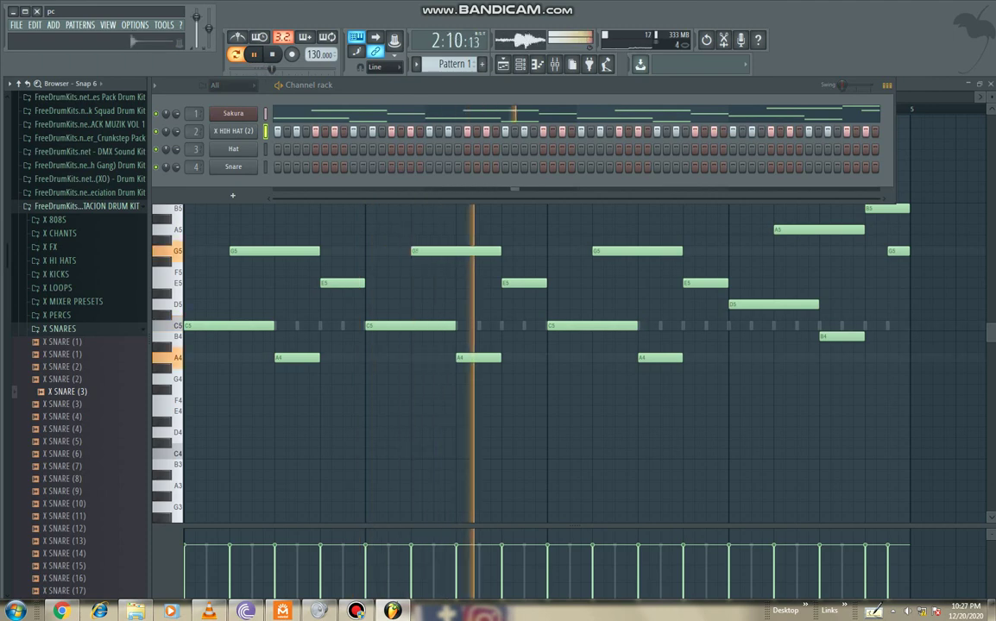
drag(67, 391, 251, 149)
Step: In the X SNARE (3) piano roll, place one C5 note on the third beat of each of the four bars
right_click(257, 146)
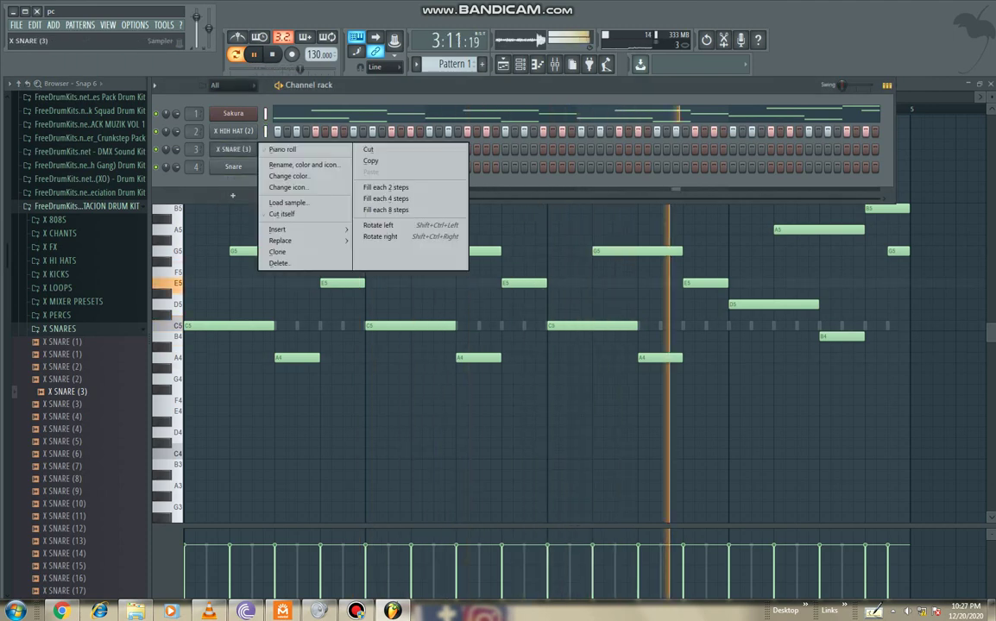
click(285, 150)
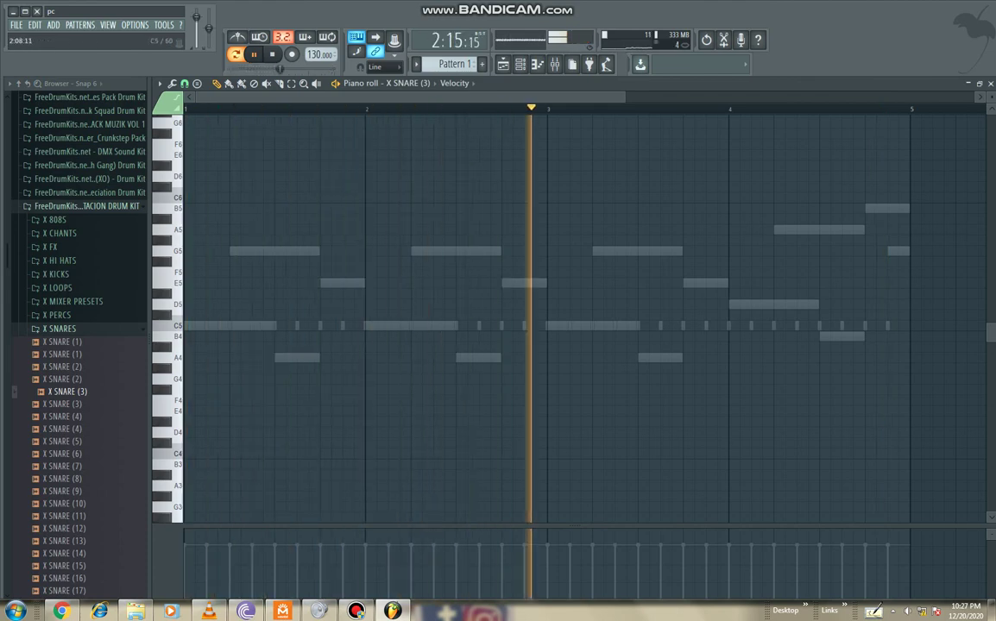
click(461, 326)
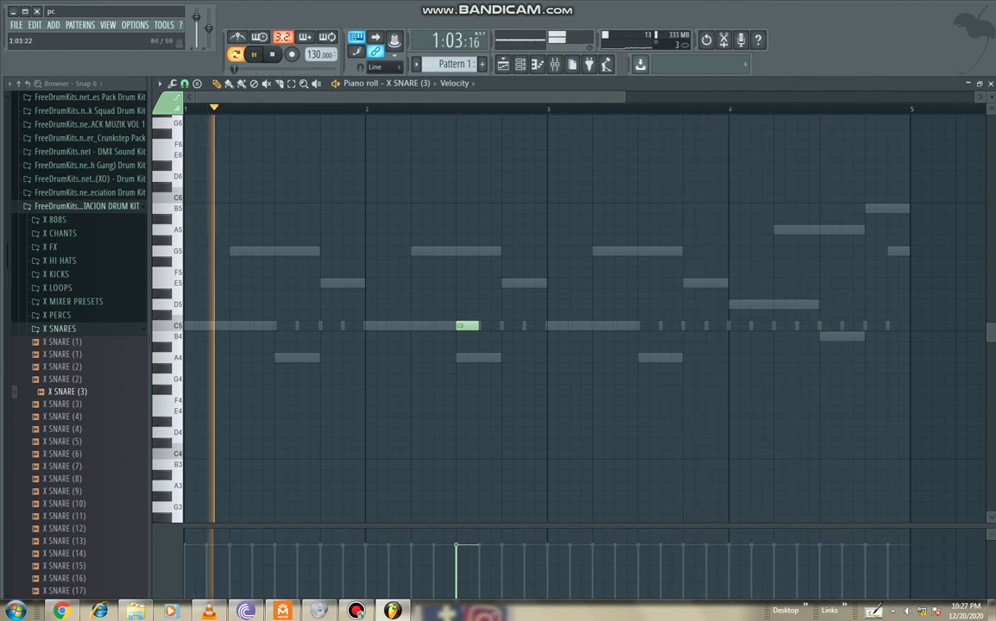
click(258, 326)
key(space)
key(space)
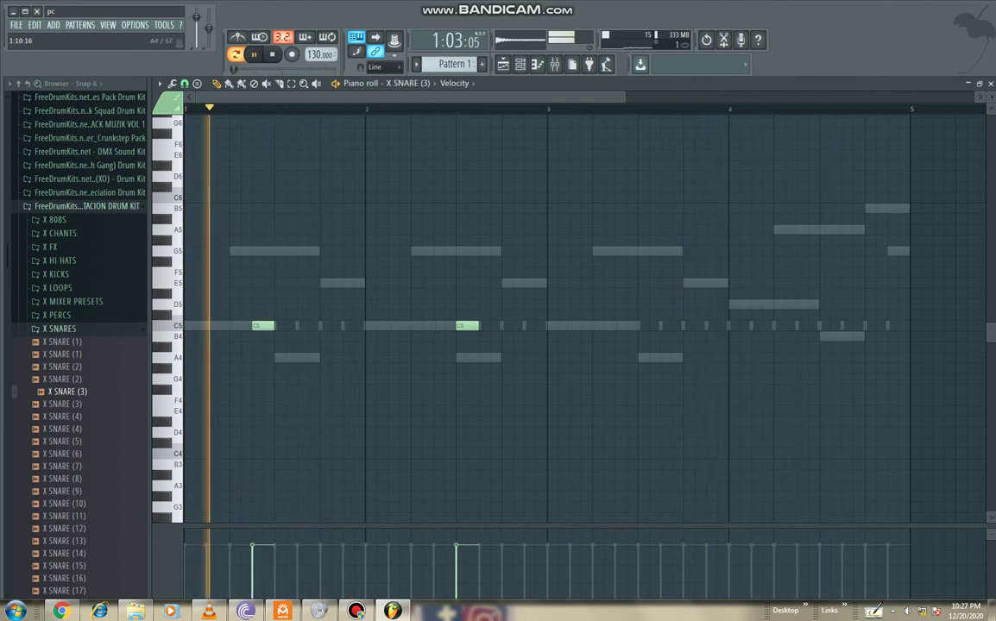
right_click(266, 326)
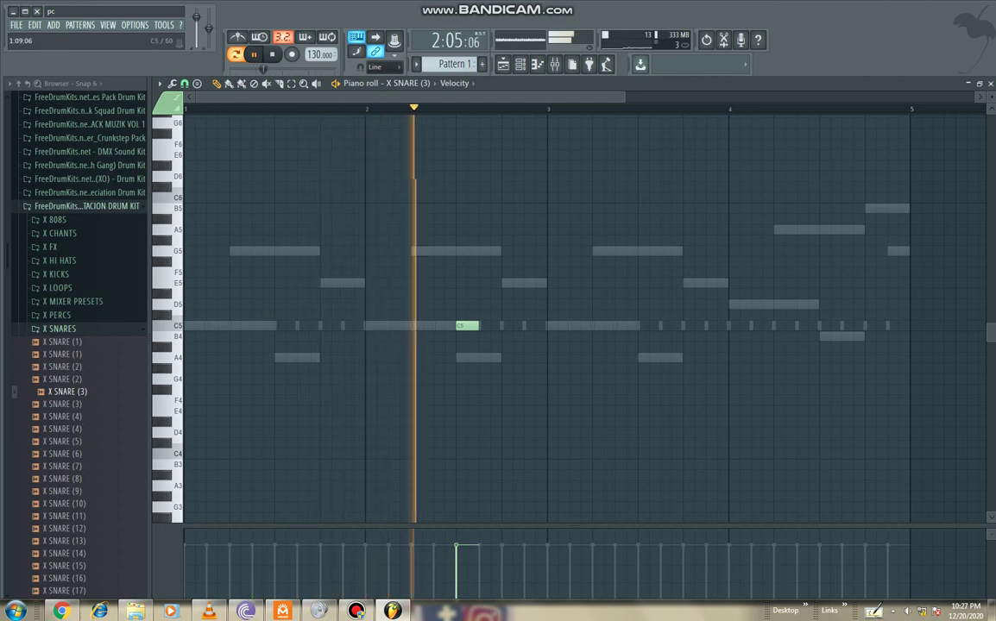
click(277, 326)
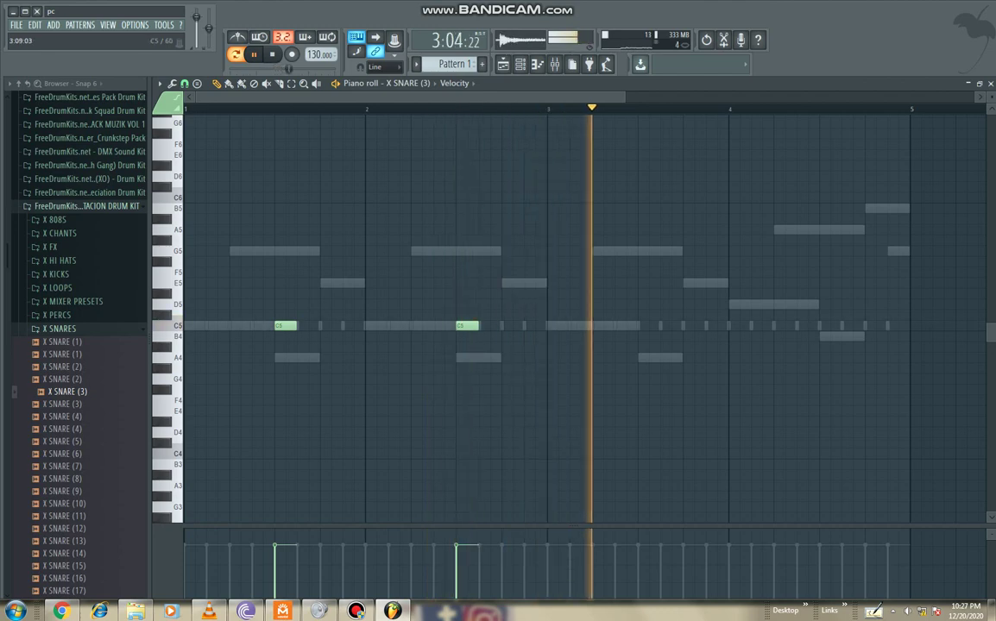
click(642, 326)
key(z)
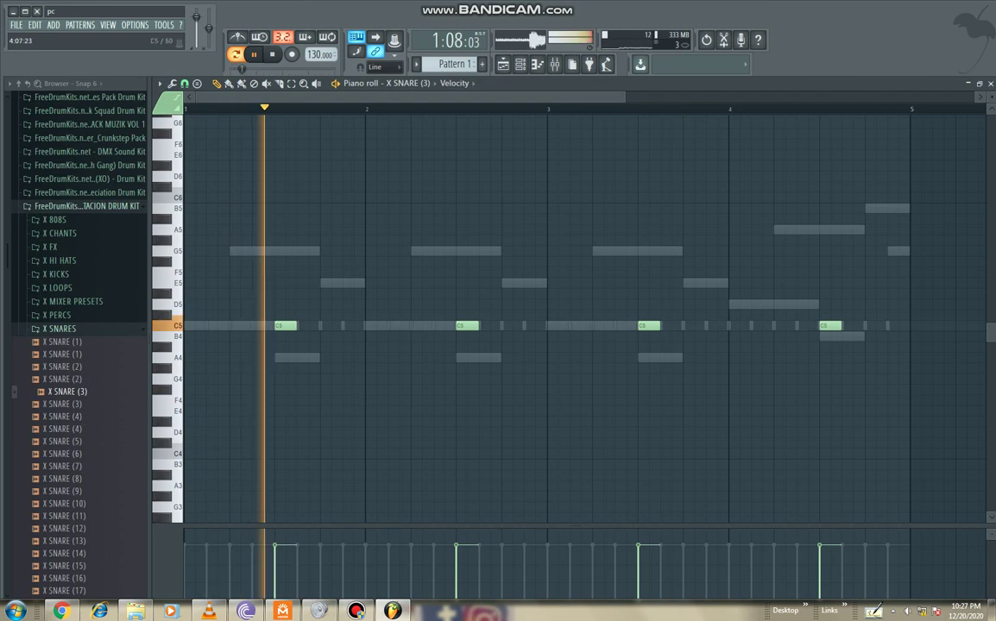
Step: In the X HIH HAT (2) piano roll, add a fast C5 roll in bar 2 leading into its second beat
click(520, 64)
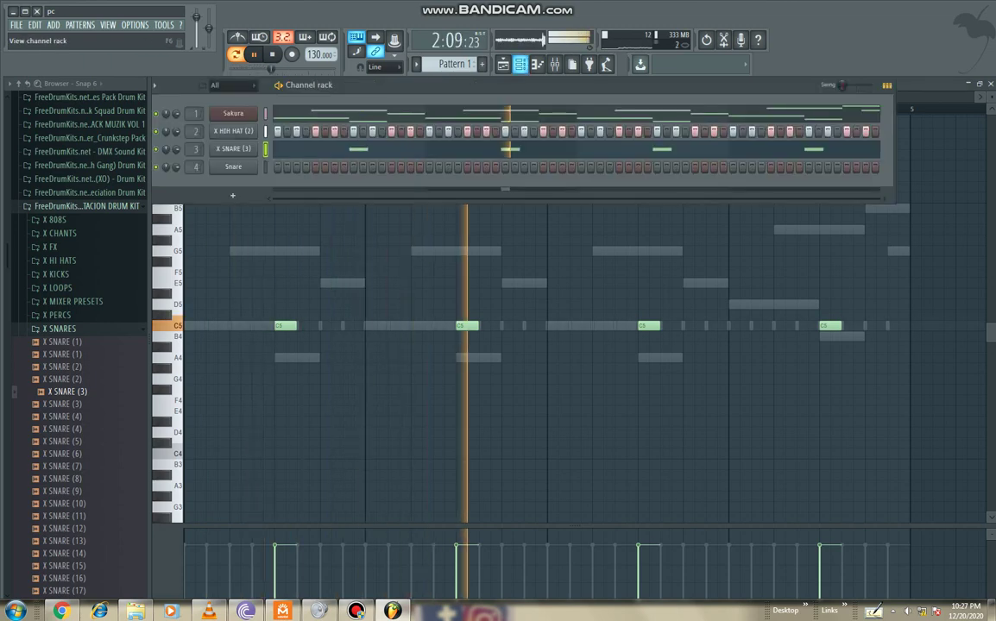
right_click(255, 129)
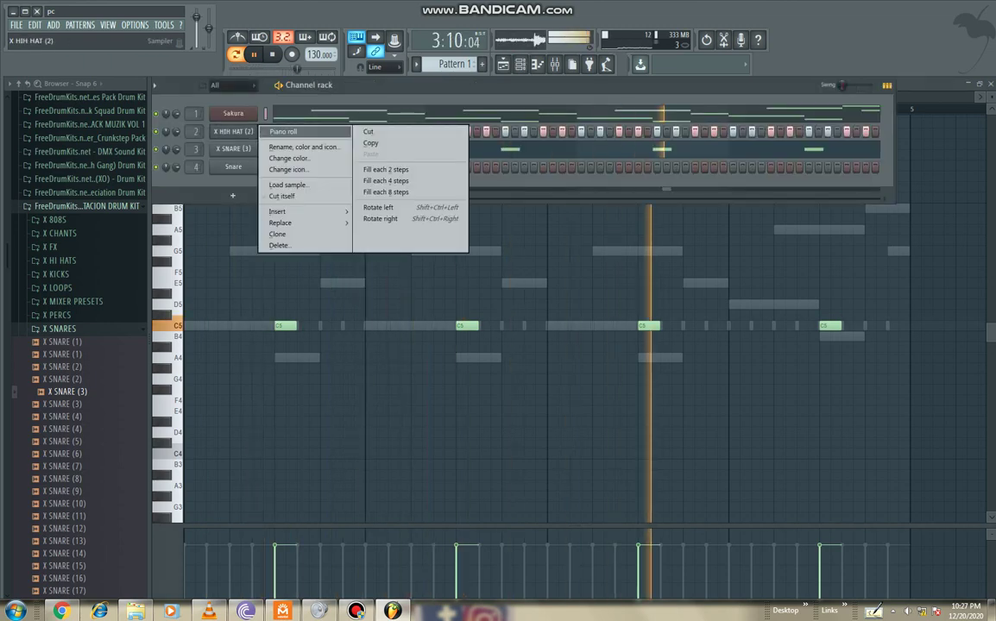
click(282, 131)
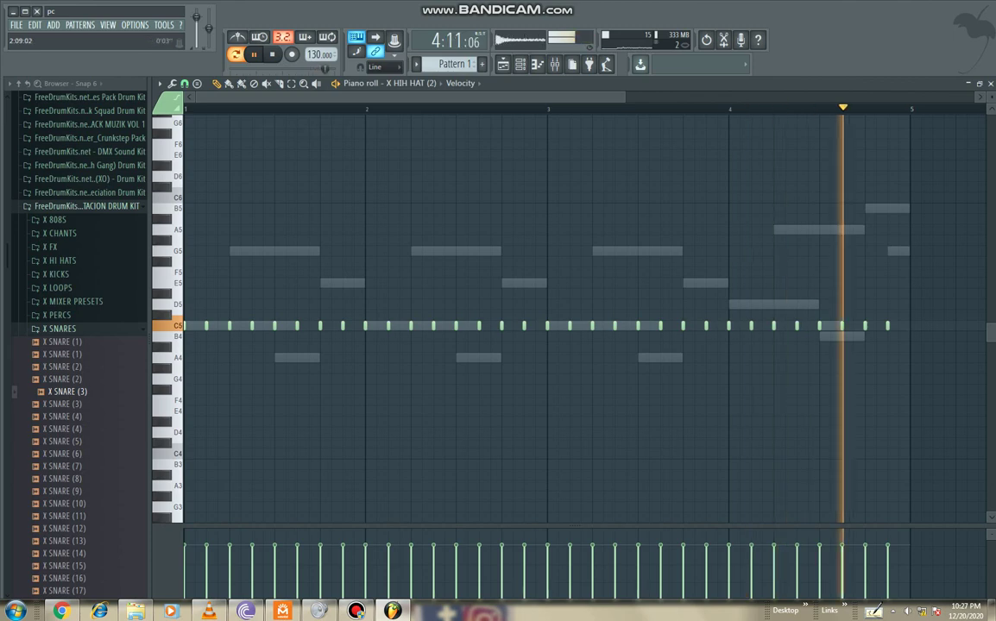
drag(624, 98, 381, 97)
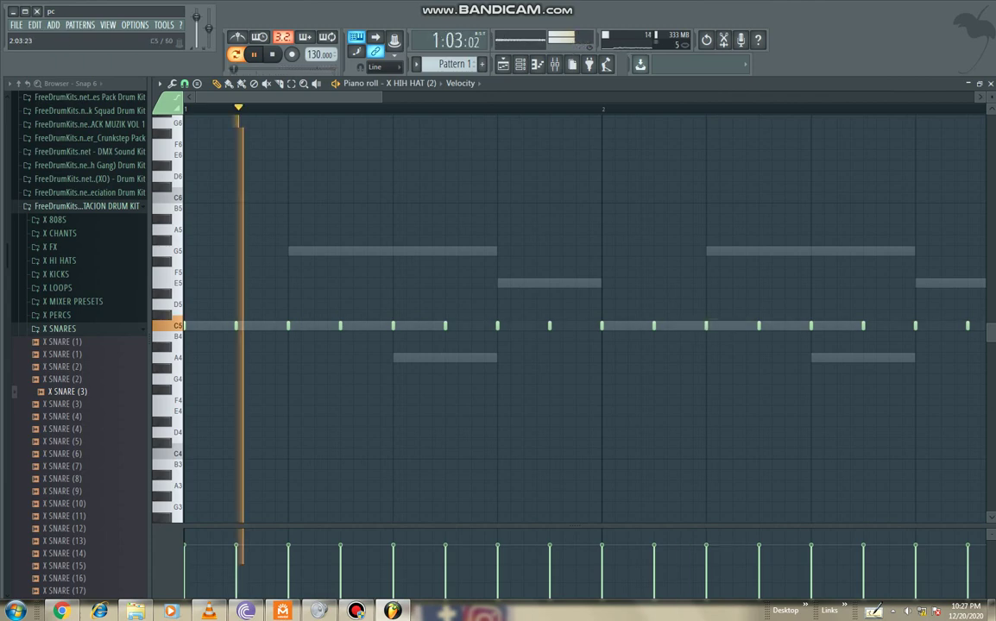
click(692, 326)
click(694, 326)
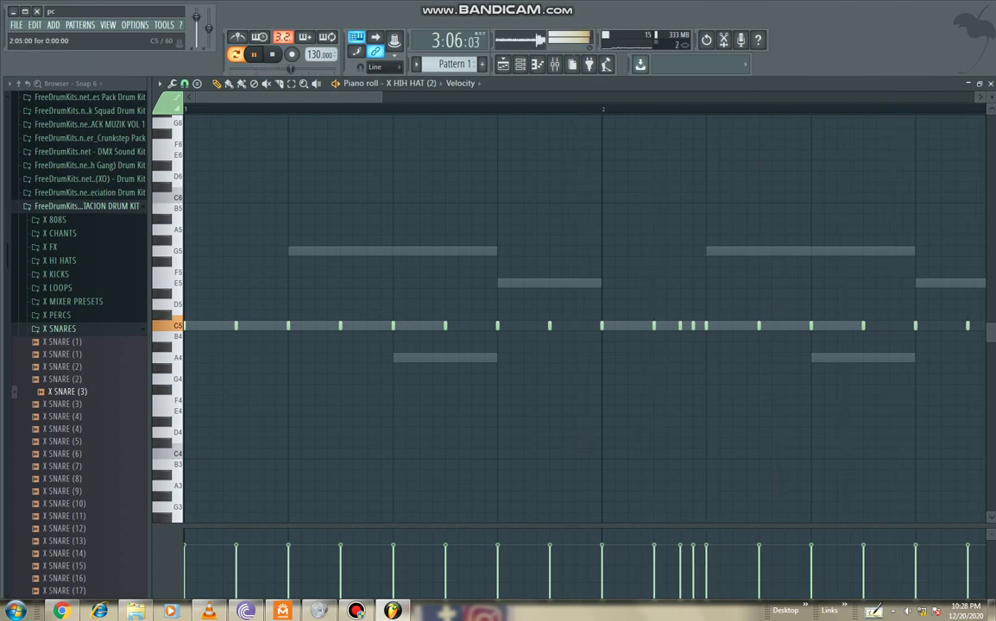
key(space)
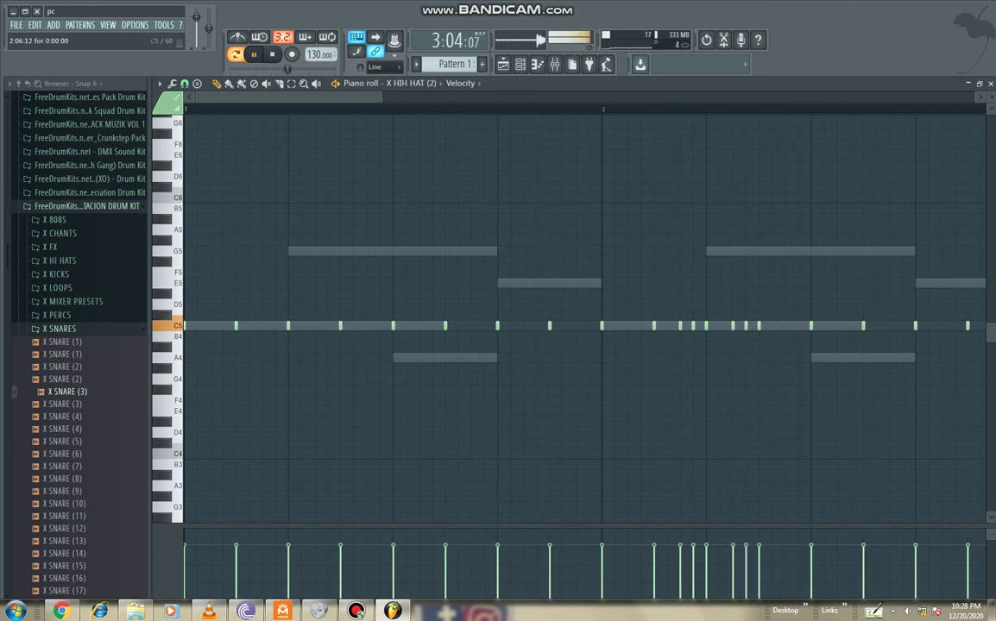
right_click(746, 326)
right_click(732, 326)
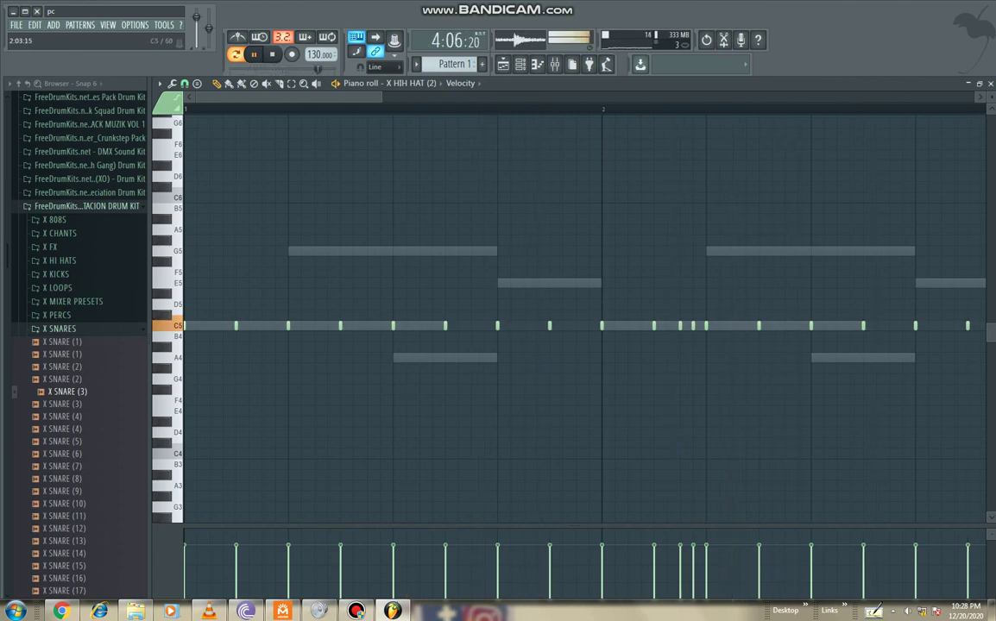
click(669, 326)
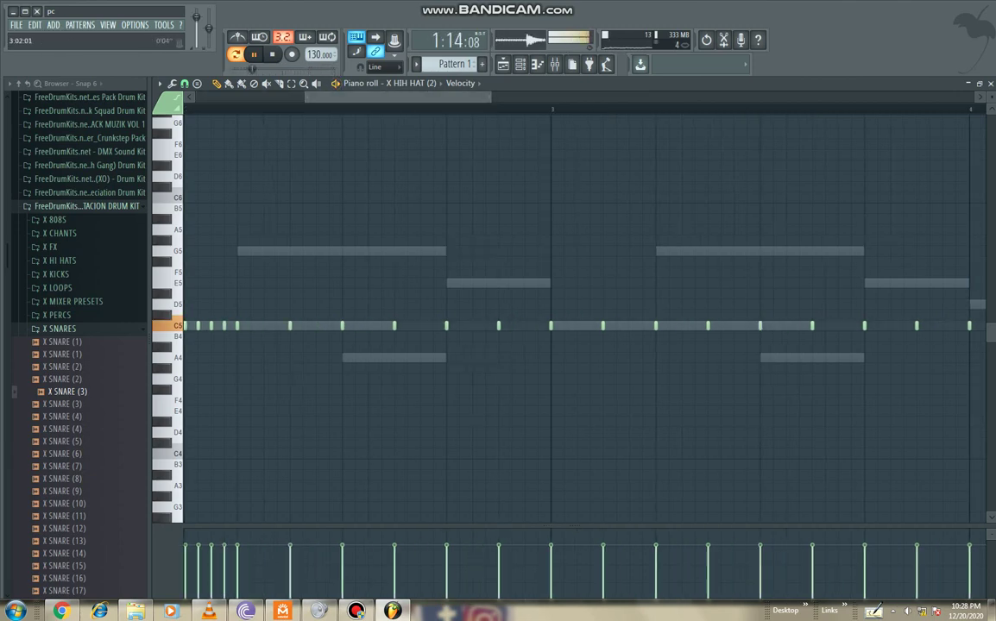
Step: Add two extra C5 hi-hat hits in bar 3 just before the offbeat hit that follows beat 2
drag(490, 97, 434, 98)
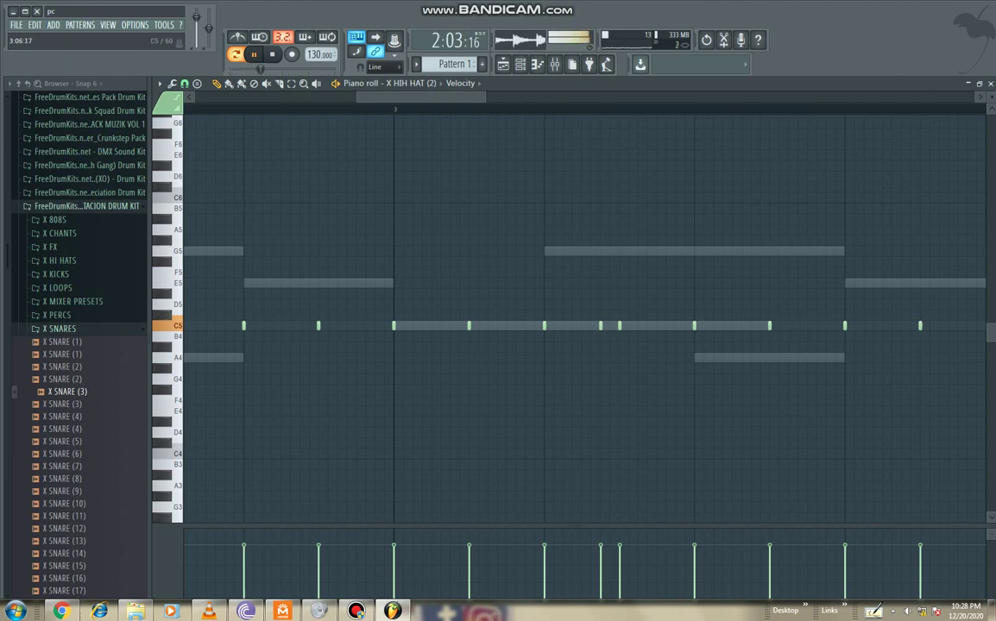
click(610, 325)
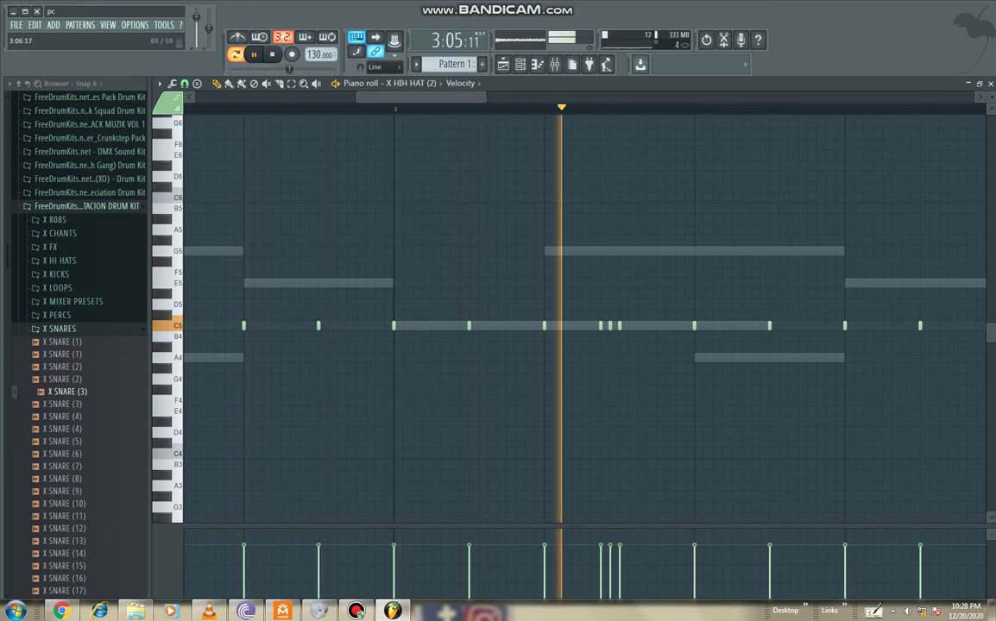
right_click(610, 326)
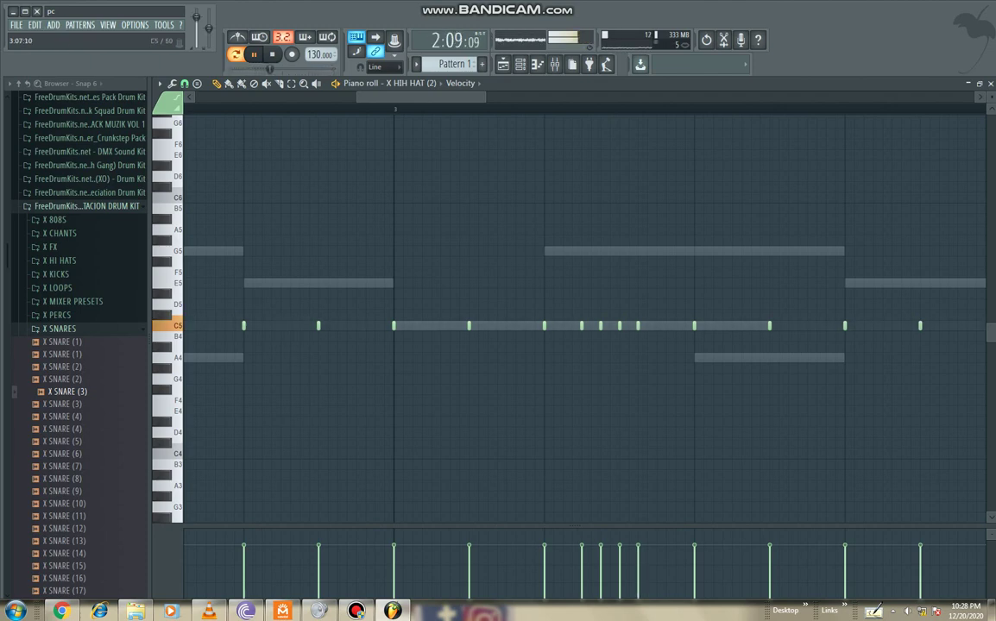
right_click(638, 326)
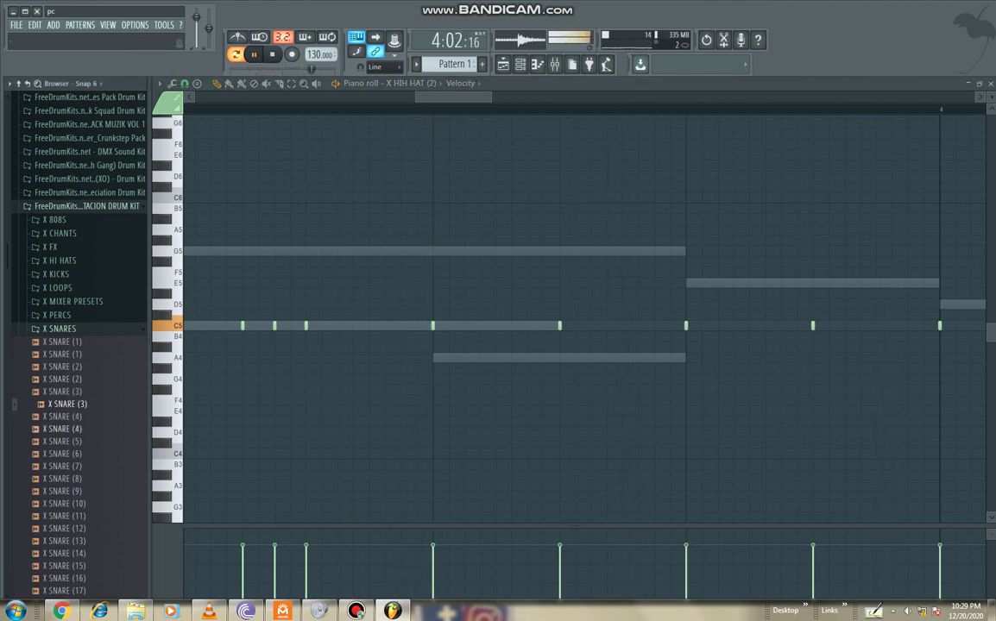
Step: Stop playback and audition the X SNARES samples from X SNARE (4) through X SNARE (11)
click(62, 430)
click(62, 441)
key(space)
click(63, 429)
click(62, 442)
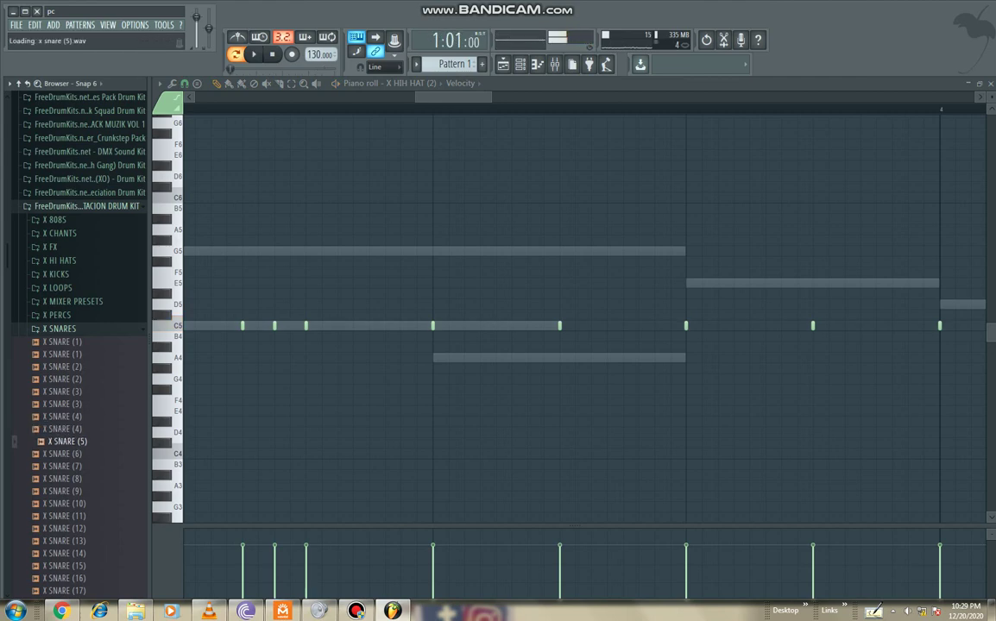
key(Down)
key(Down)
key(Down)
key(Down)
key(Down)
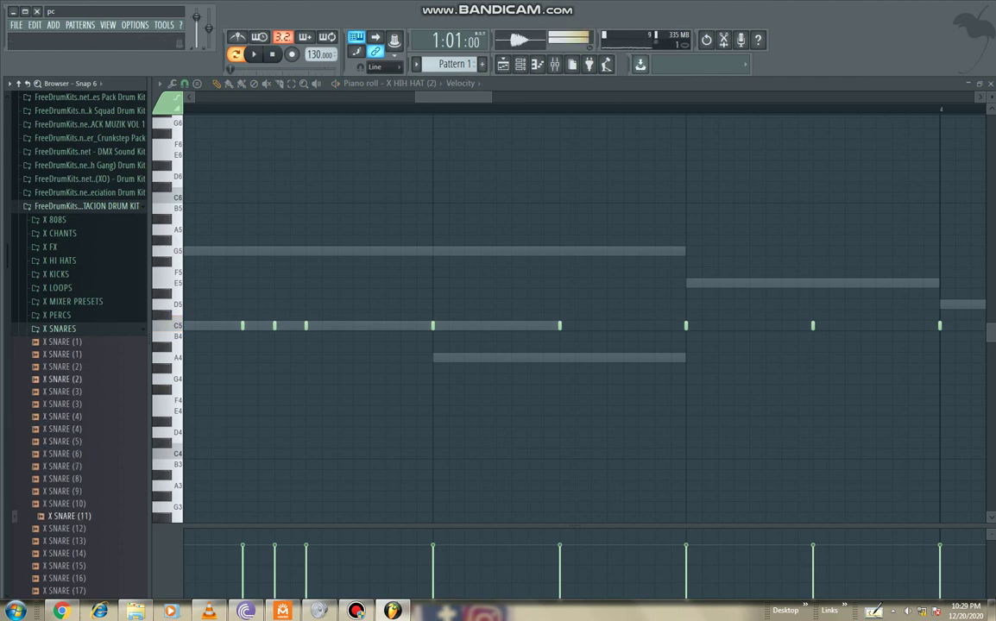
Step: Collapse the X SNARES folder and expand the Claps folder of the Metro Boomin Drum Kit
key(Left)
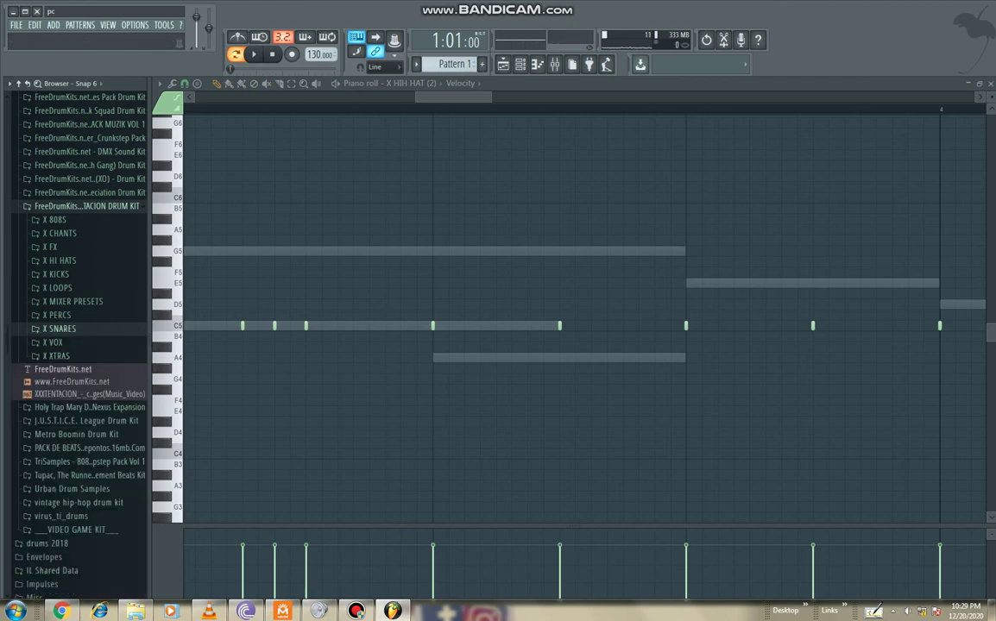
key(Down)
key(Down)
key(Down)
key(Down)
key(Down)
key(Down)
key(Down)
key(Down)
key(Right)
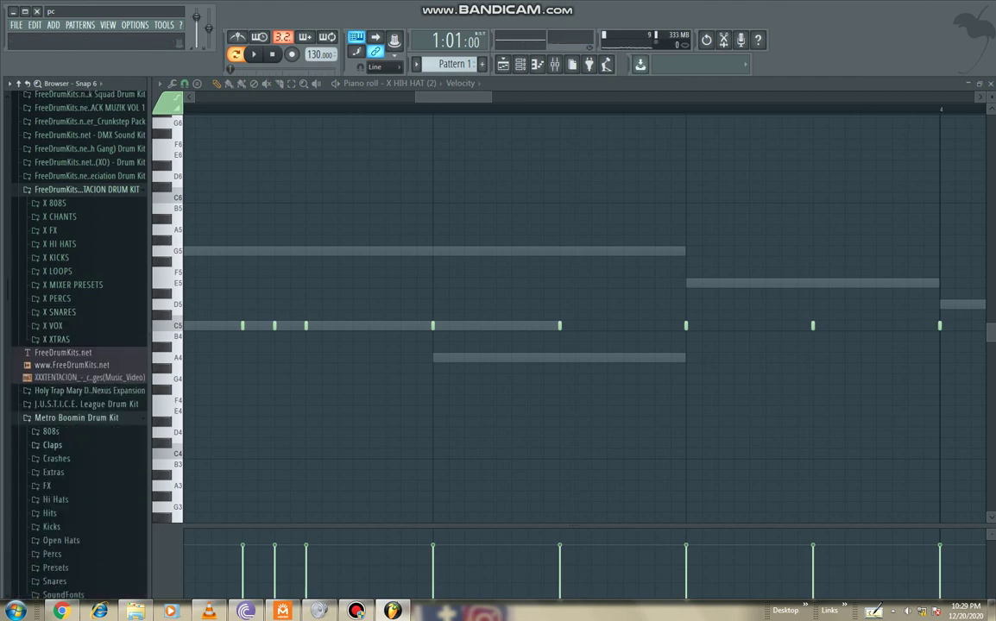
key(Down)
key(Down)
key(Right)
Step: Audition the first four MB Clap samples, replace channel 3's snare with MB Clap (2) and play the pattern
key(Down)
key(Down)
key(Down)
key(Down)
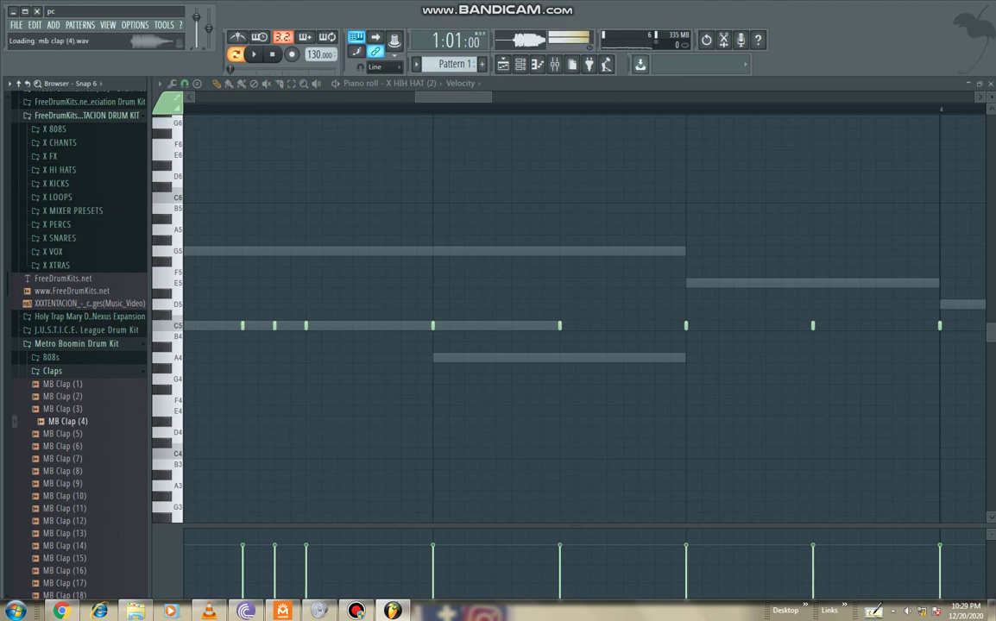
key(Up)
key(Up)
drag(63, 396, 233, 148)
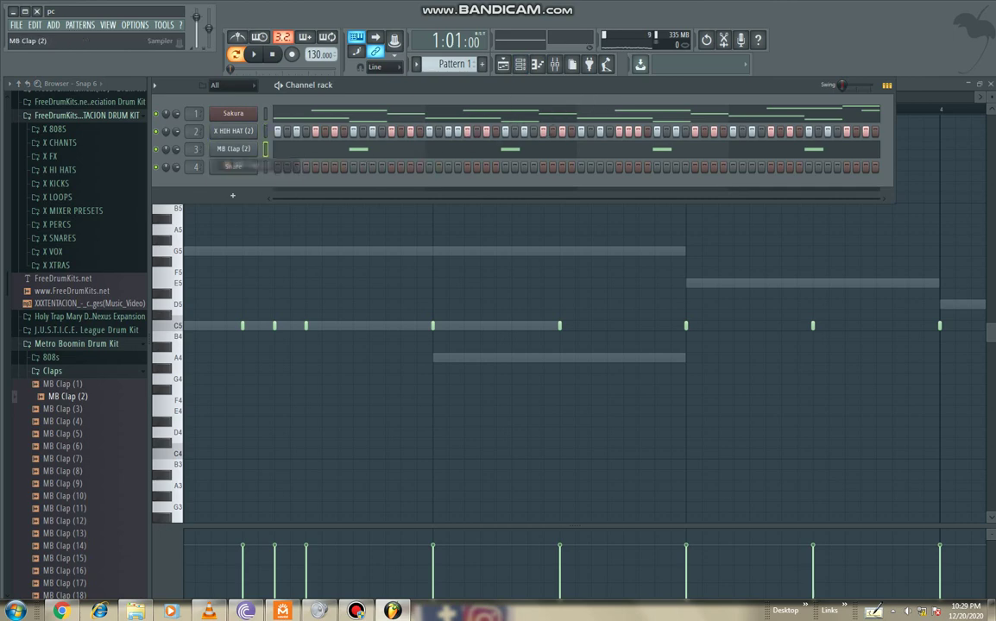
key(space)
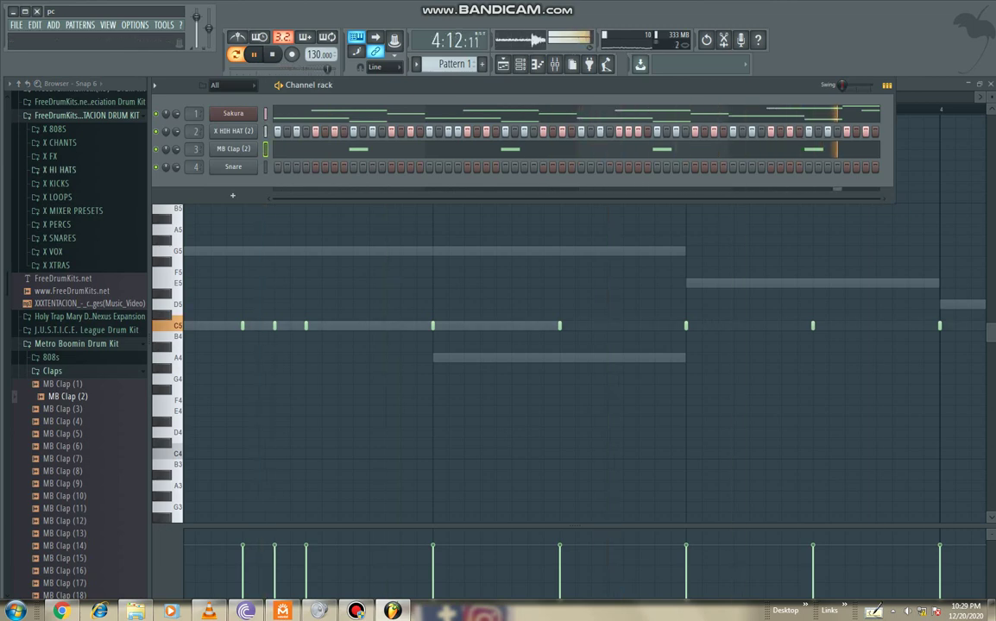
Step: Expand the X CHANTS folder, audition its chant samples and replace channel 4's Snare with X CHANT (3)
click(59, 142)
click(63, 156)
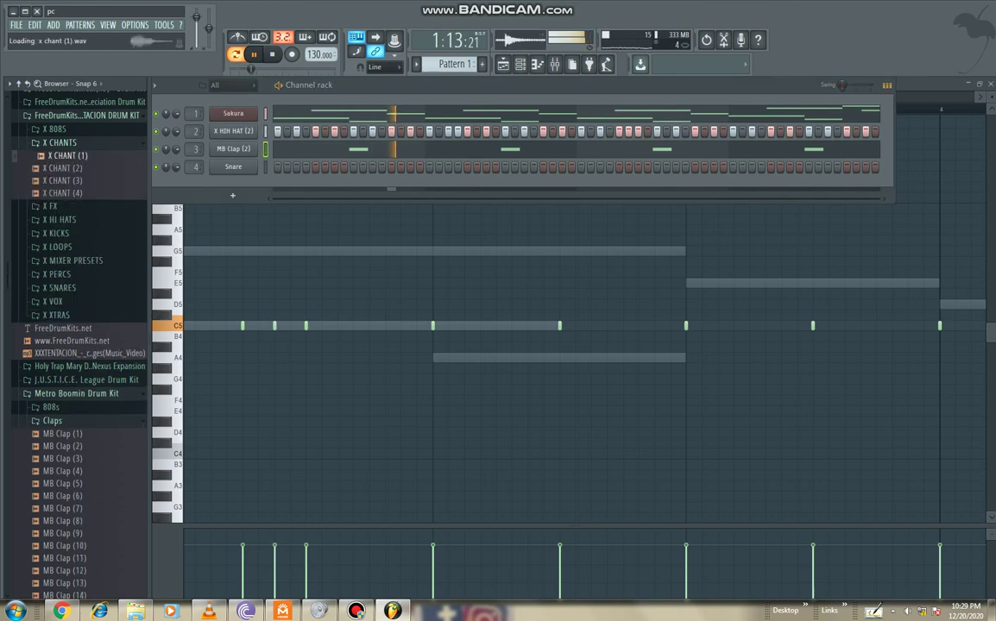
click(67, 193)
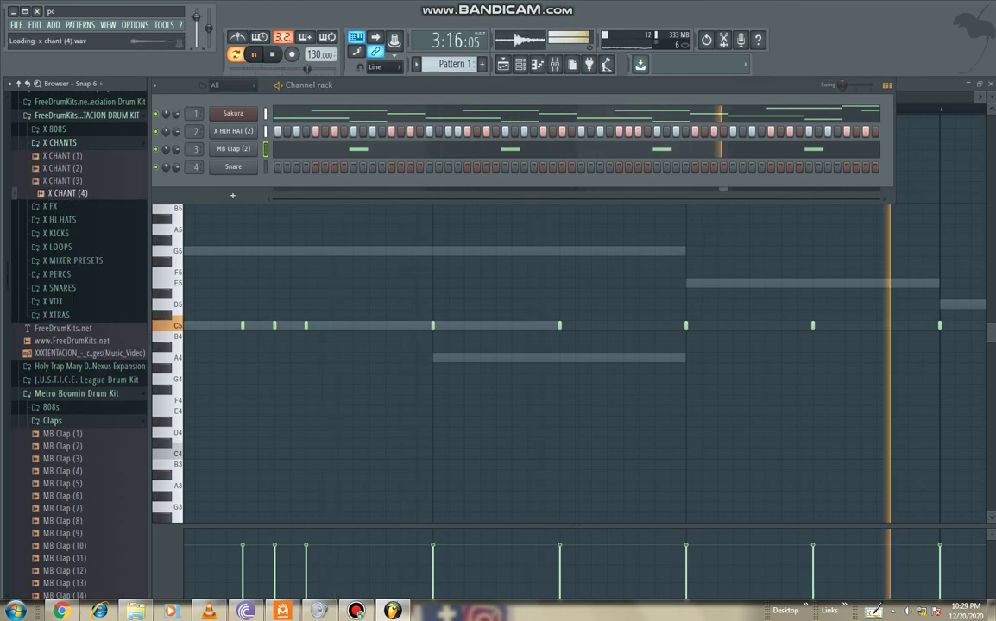
click(67, 180)
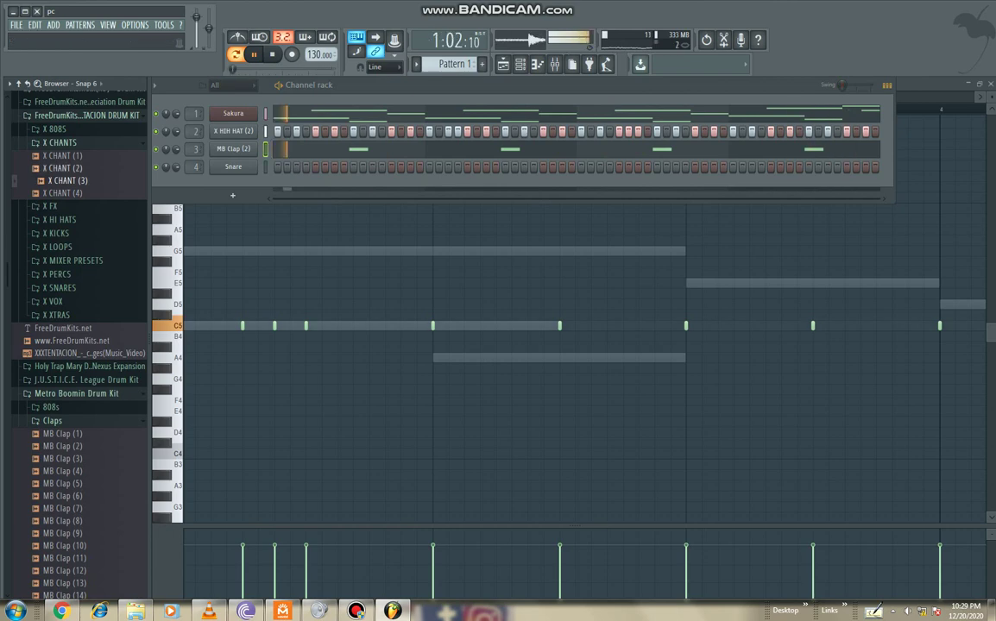
key(Up)
key(Up)
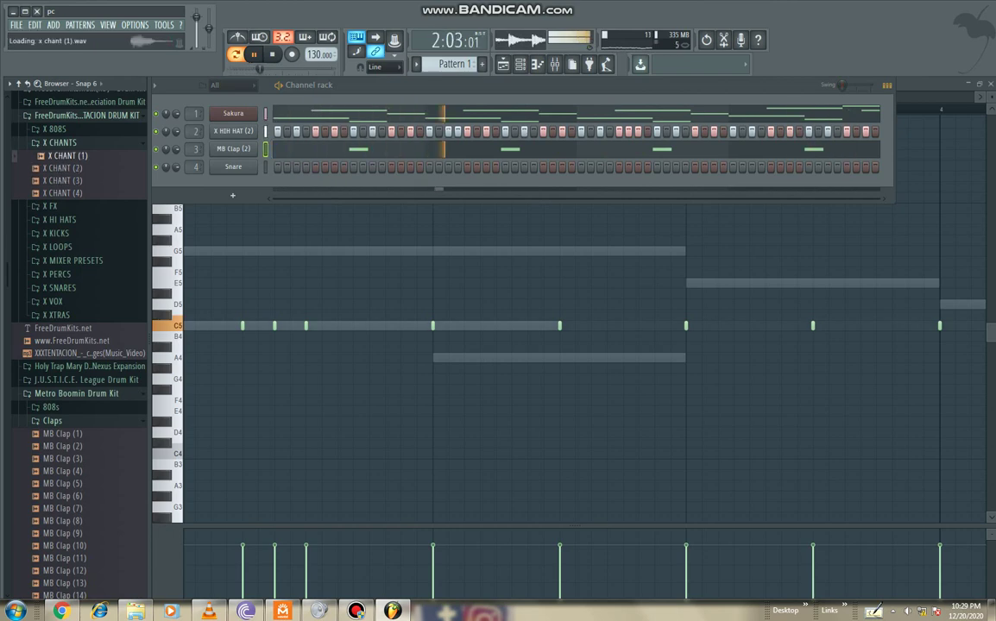
click(67, 180)
drag(67, 181, 232, 195)
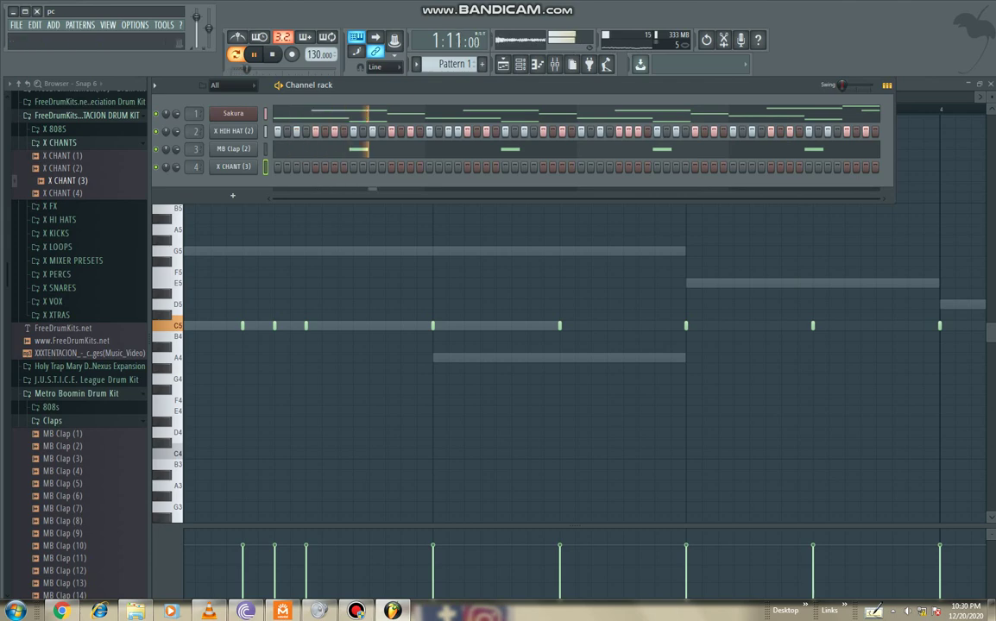
Step: Audition the first two X CHANTS samples again, load X CHANT (1) into channel 4 and test its sound twice
click(59, 143)
click(59, 143)
click(63, 156)
click(63, 168)
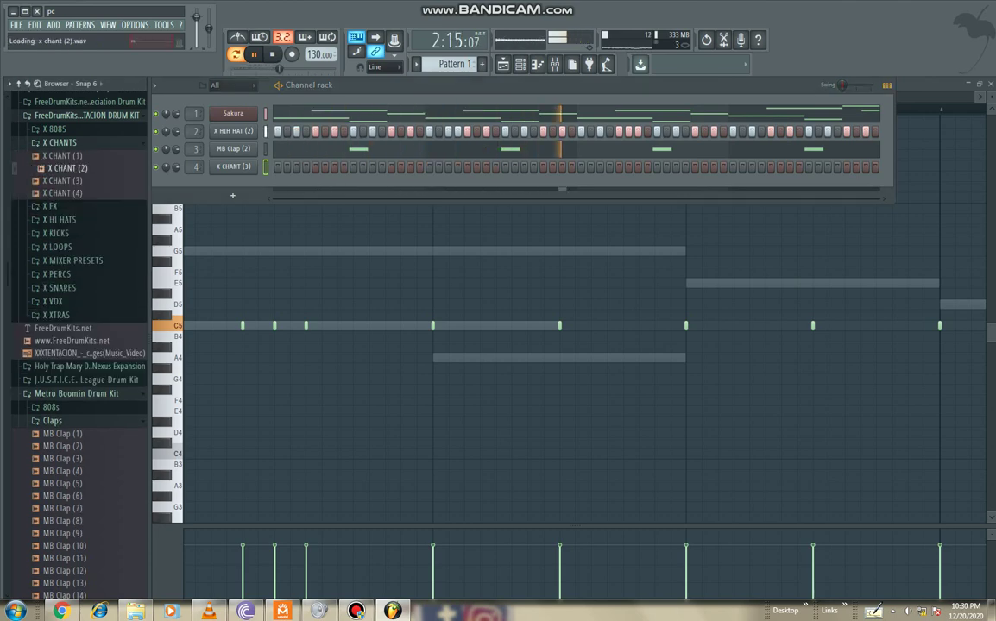
drag(65, 155, 238, 192)
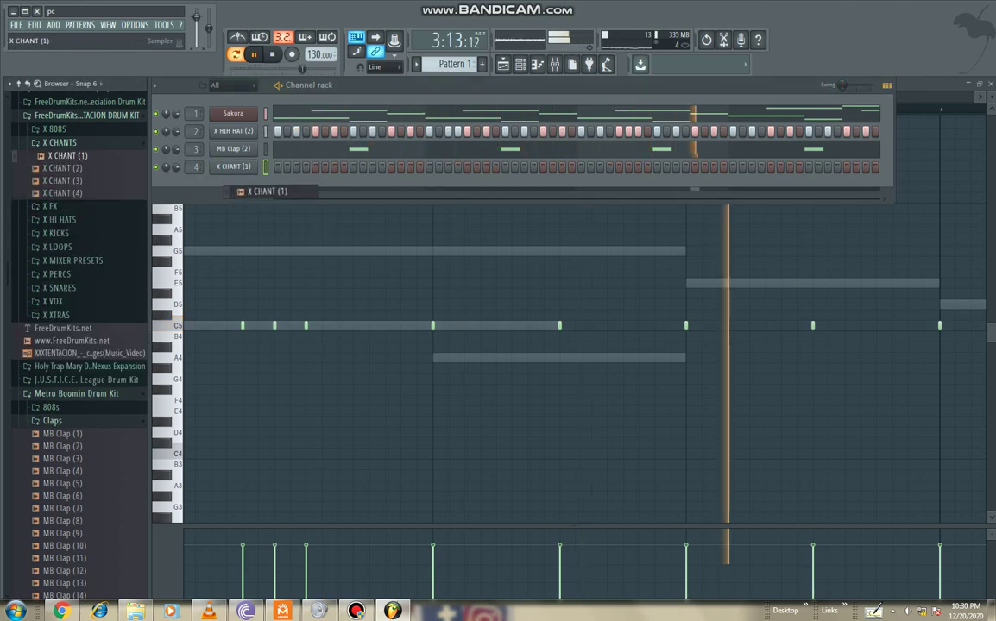
key(z)
key(z)
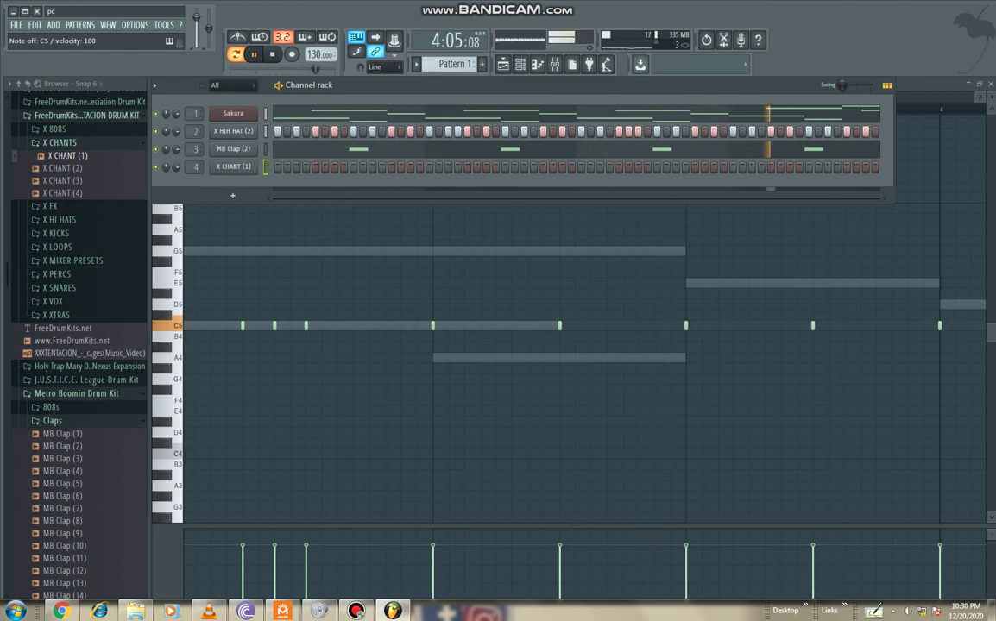
Step: Place C5 hits for X CHANT (1) on beat 4 of bars 1 and 3 in its piano roll
right_click(256, 166)
click(284, 166)
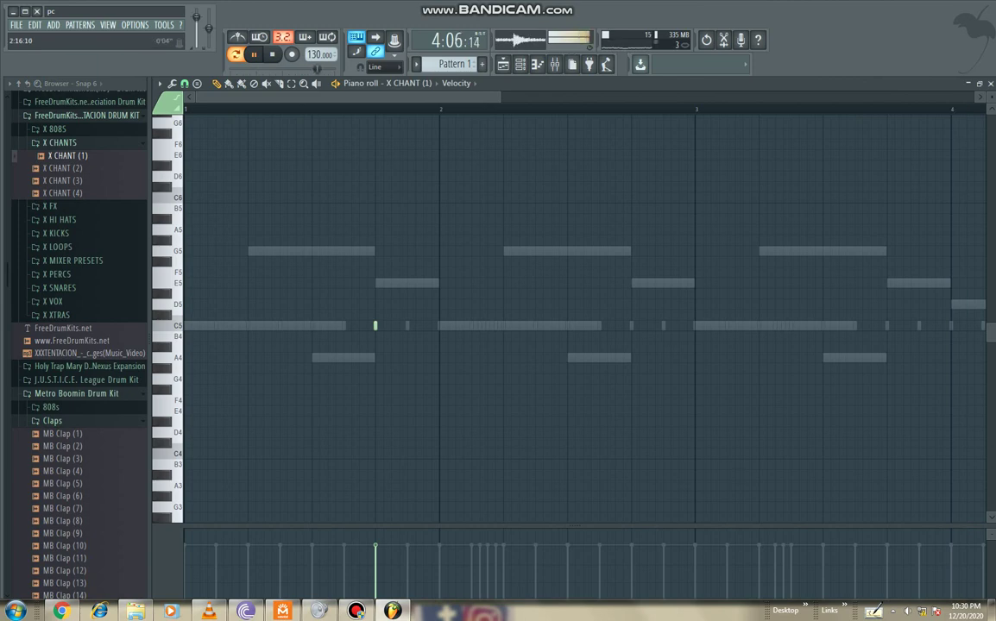
click(520, 65)
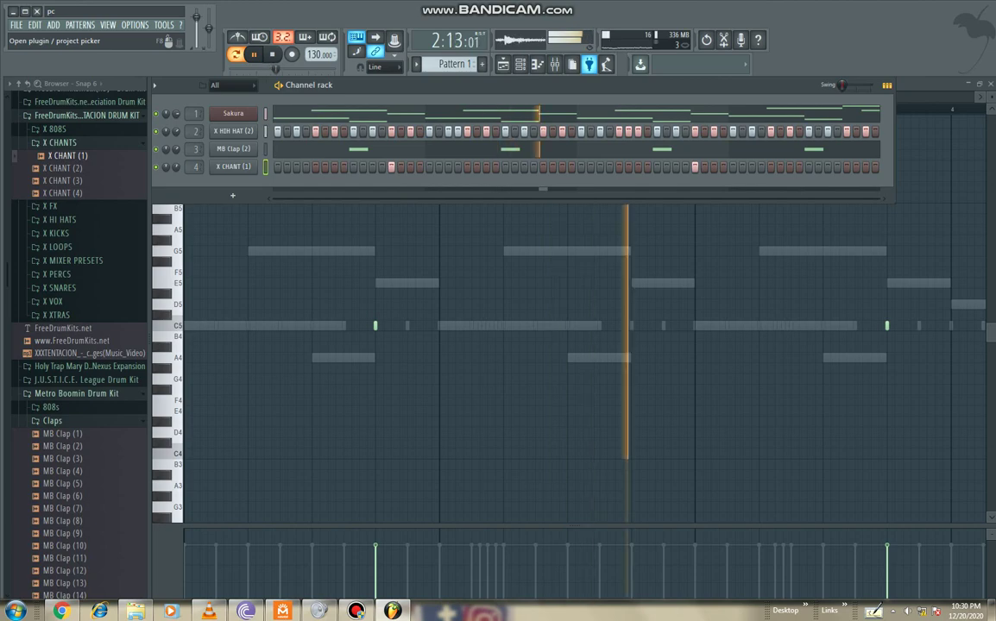
Step: Add an FL Keys instrument as a new channel below X CHANT (1)
key(F8)
drag(347, 201, 251, 230)
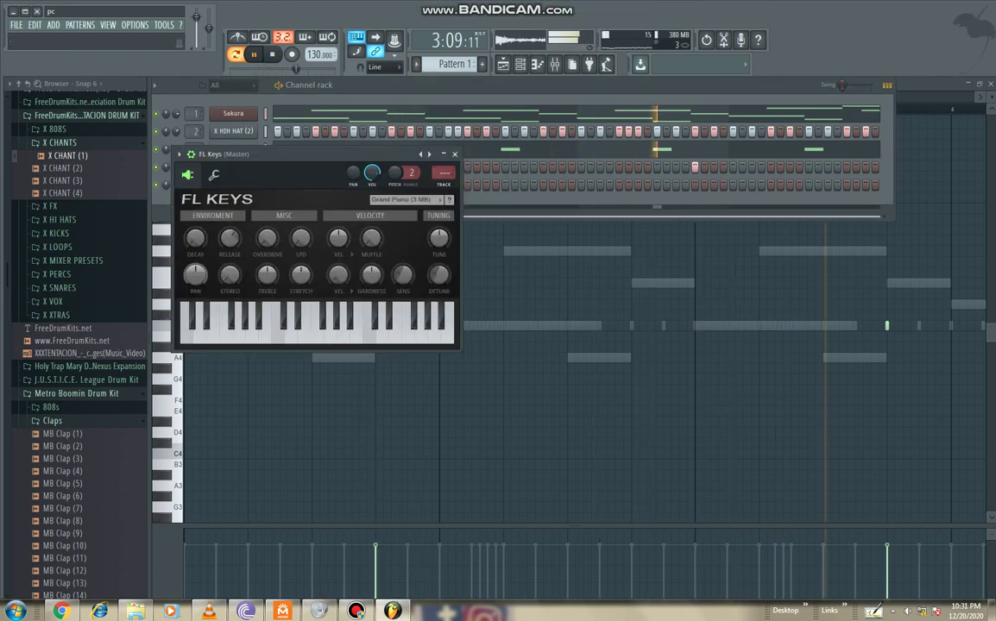
click(518, 85)
Step: Enter a four-bar melody of E5, G5 and F5 notes in the FL Keys piano roll, returning to the channel rack when done
right_click(234, 185)
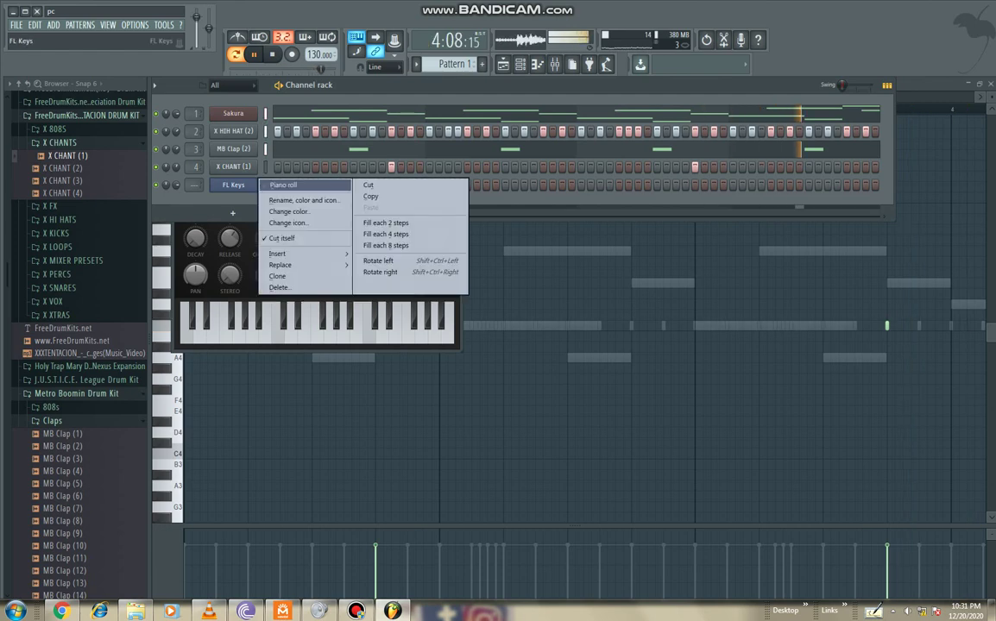
click(283, 185)
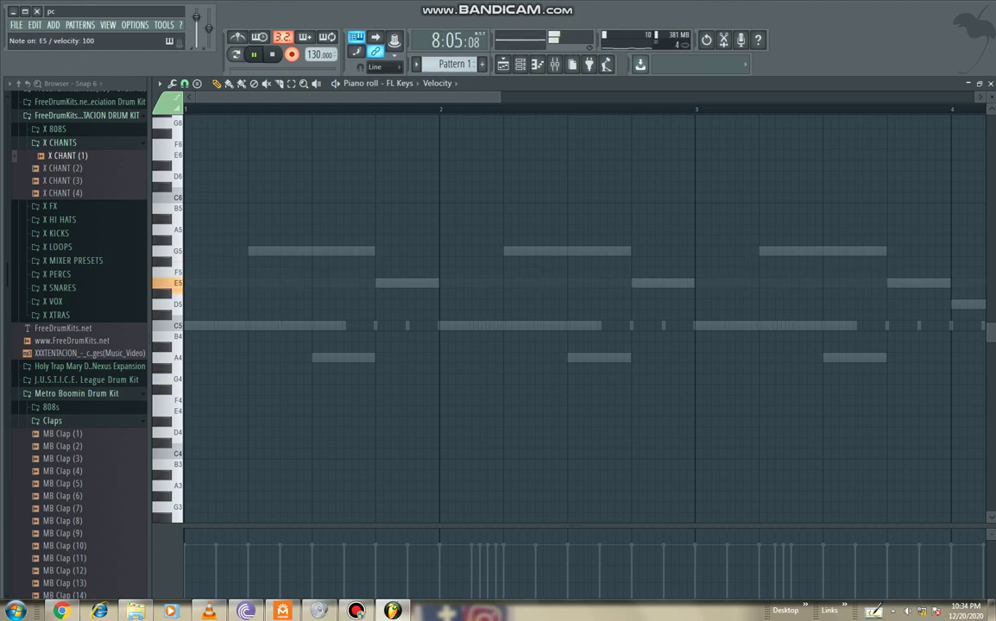
key(space)
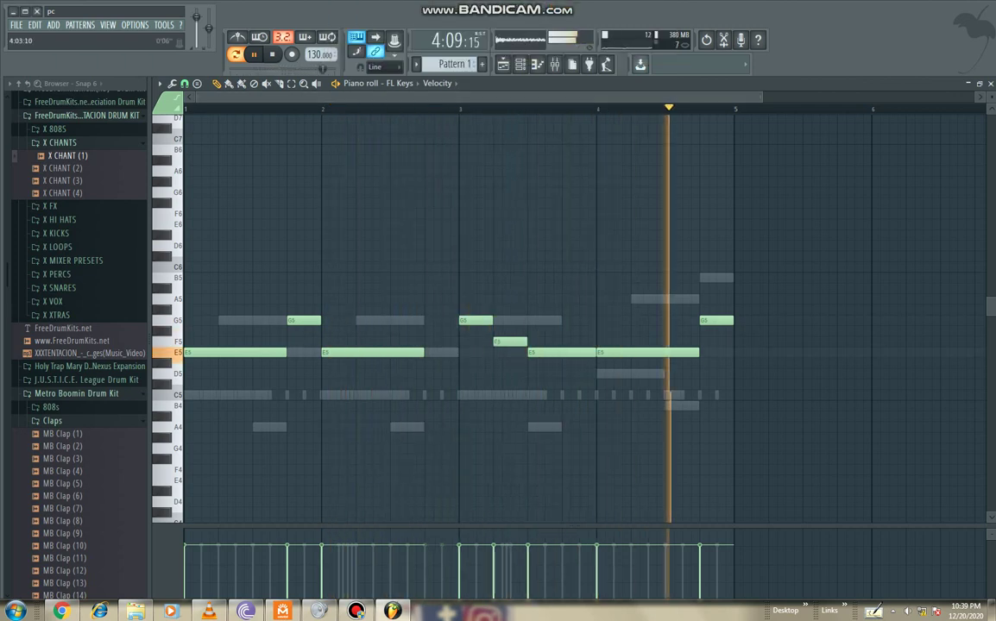
click(519, 64)
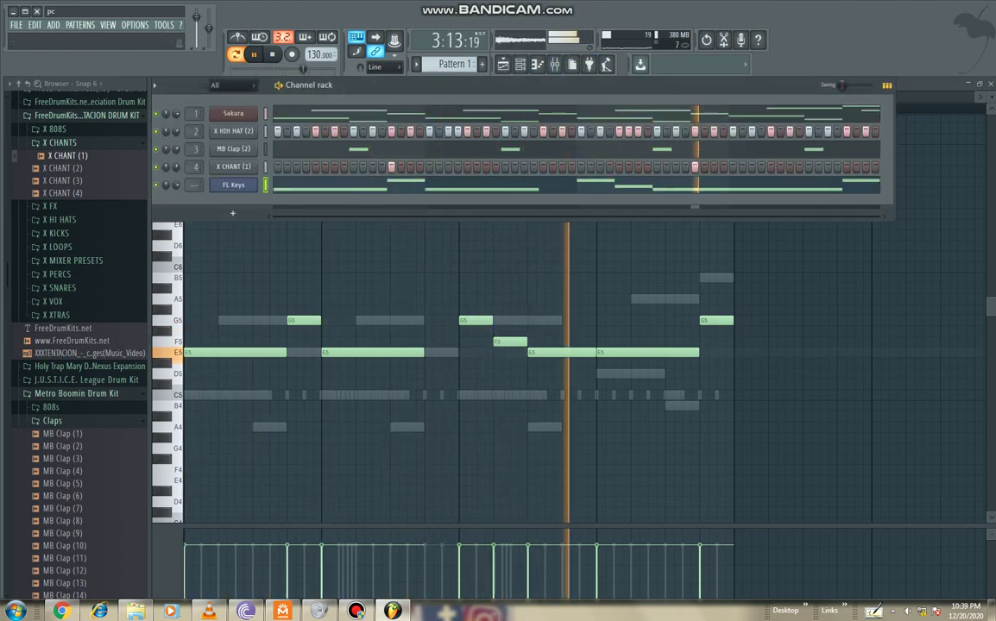
Step: Audition the first two X 808S samples, add X 808 (2) as a new channel and raise its volume slightly
click(60, 143)
click(54, 128)
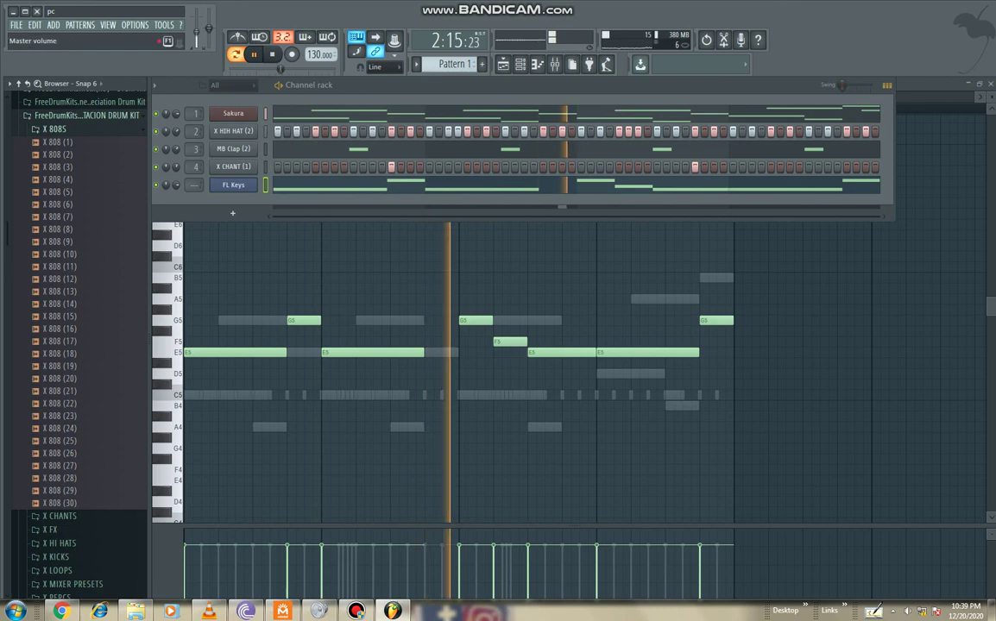
click(58, 142)
click(61, 154)
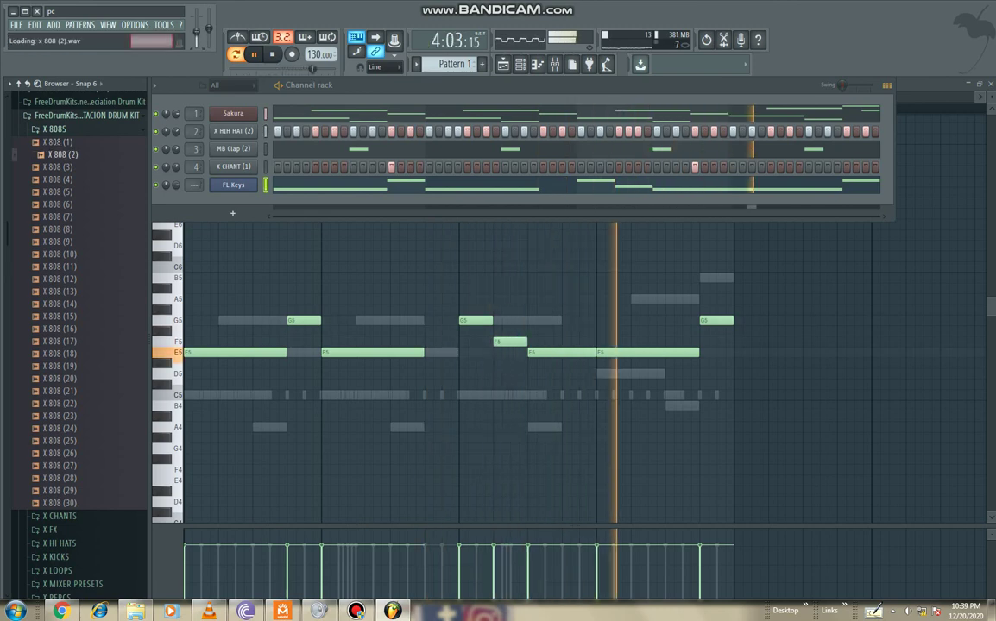
drag(62, 155, 225, 215)
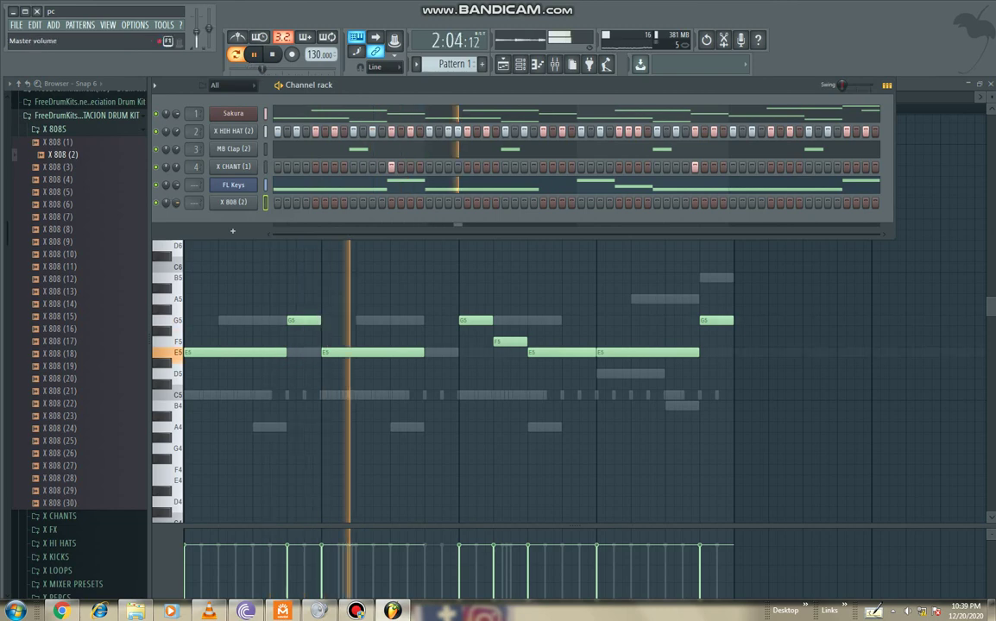
mouse_move(177, 202)
mouse_down()
mouse_move(176, 186)
mouse_move(176, 200)
mouse_up()
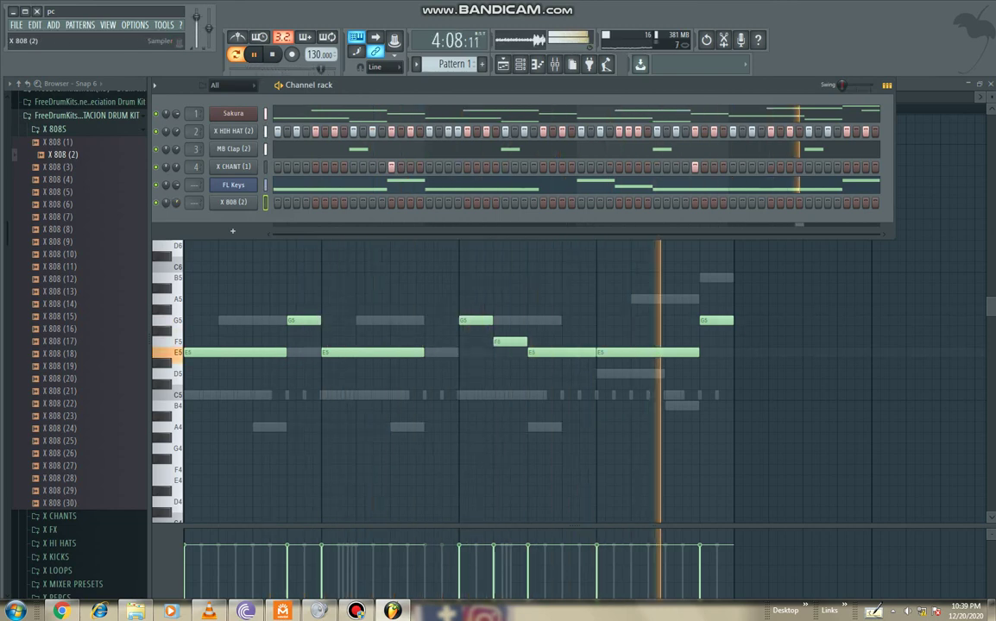
Step: Place a C5 note at the start of bar 1 in the X 808 (2) piano roll, shorten it to one beat and replay
right_click(255, 200)
click(282, 203)
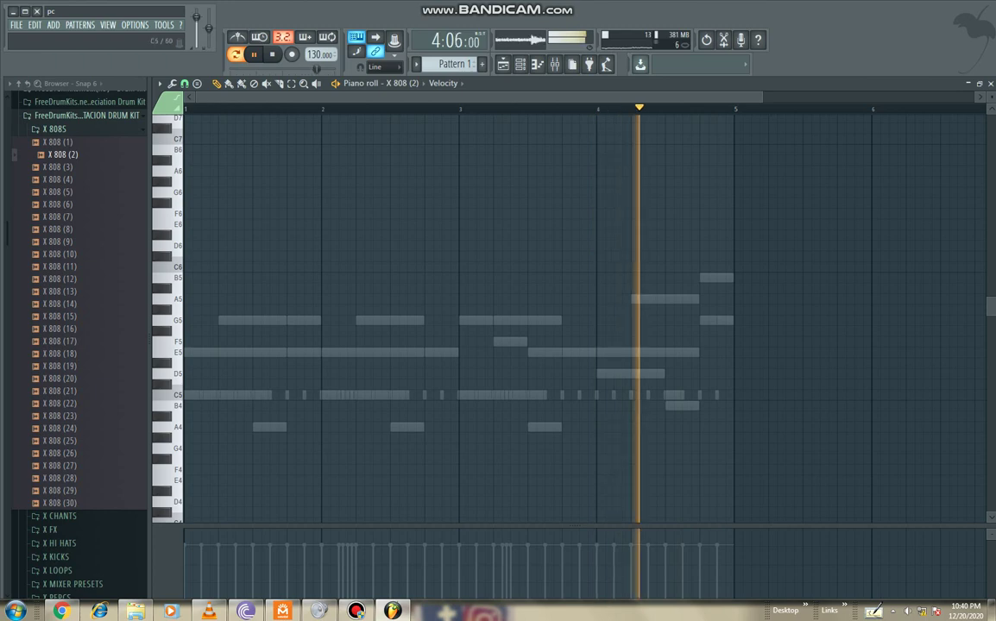
click(188, 395)
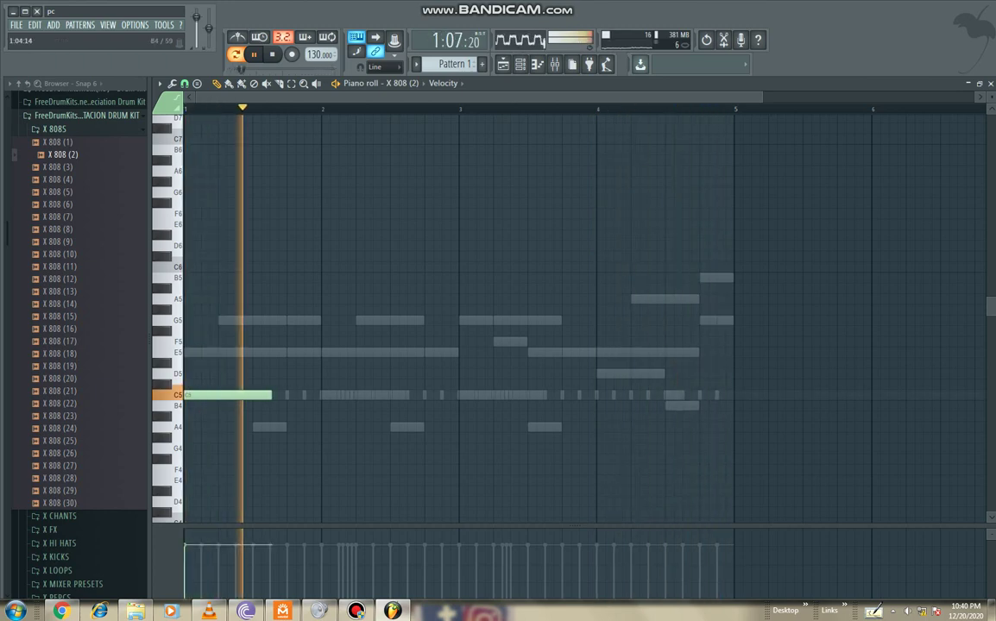
drag(271, 395, 219, 415)
key(space)
key(space)
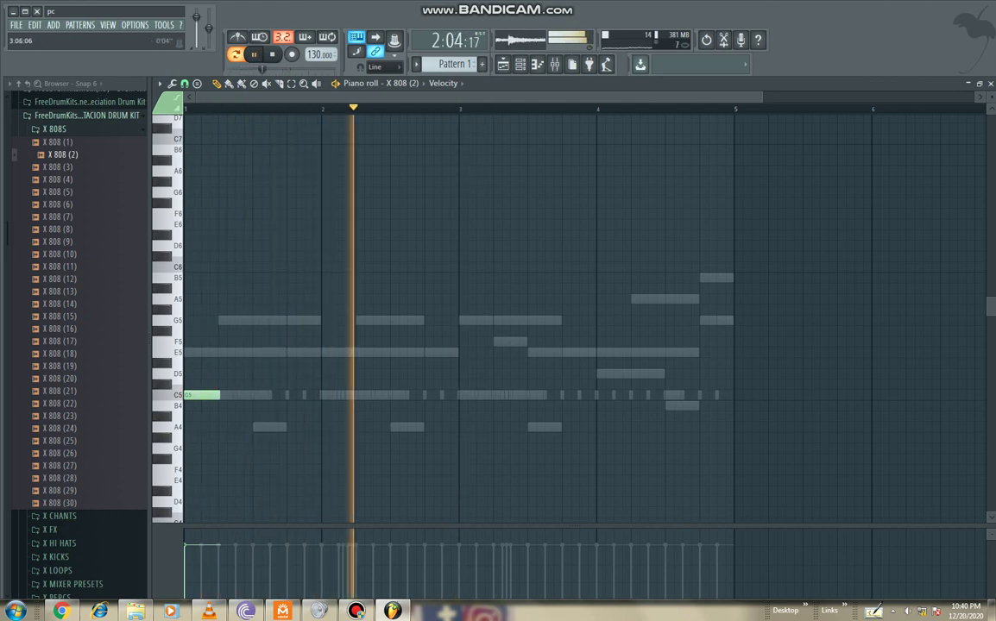
Step: Return to the channel rack and collapse the XXXTENTACION drum kit folder in the browser
click(520, 65)
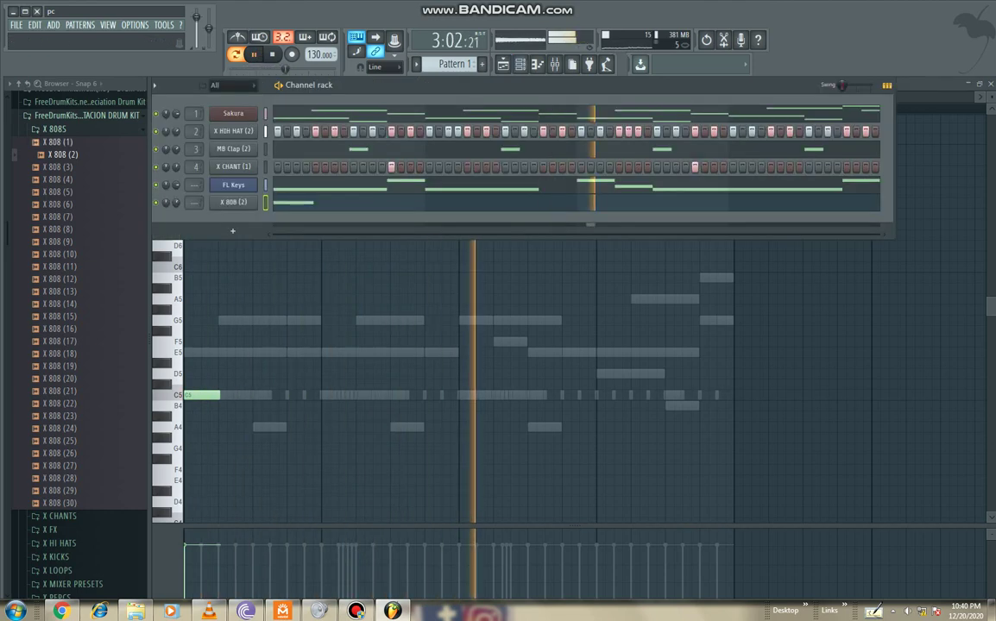
click(86, 116)
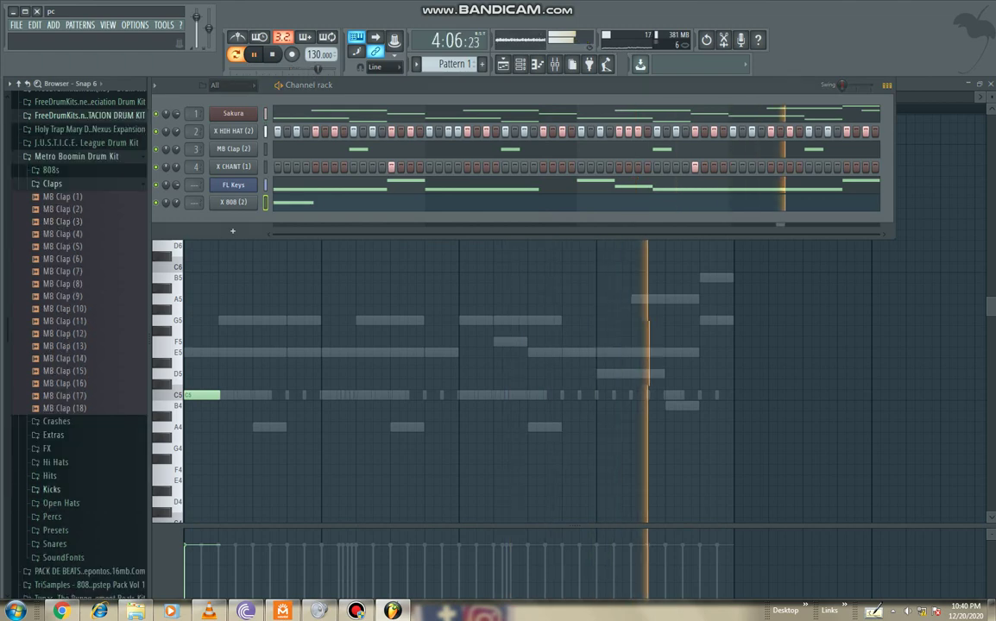